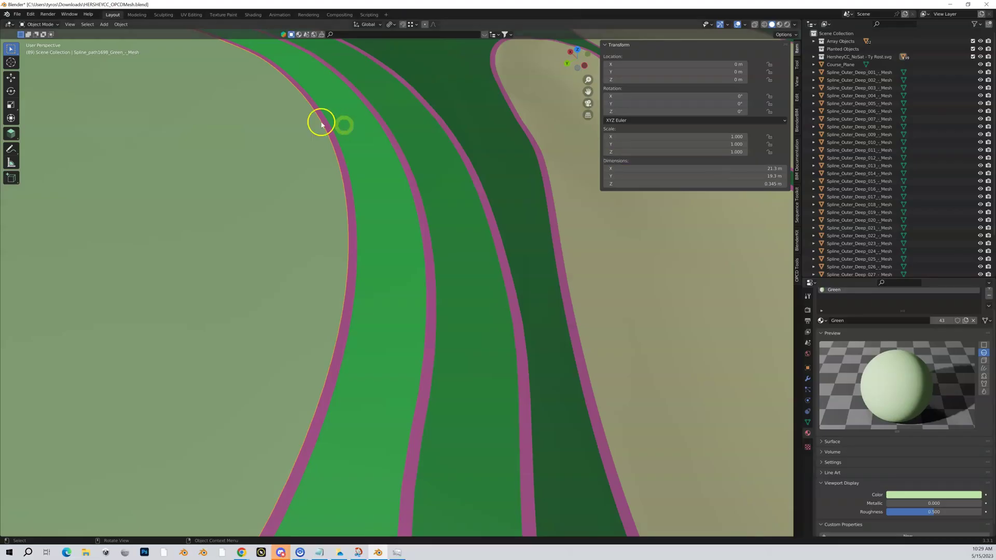
Select the Green mesh and its bordering pink Green - Blend strip to examine them as separate objects.
left_click(427, 212)
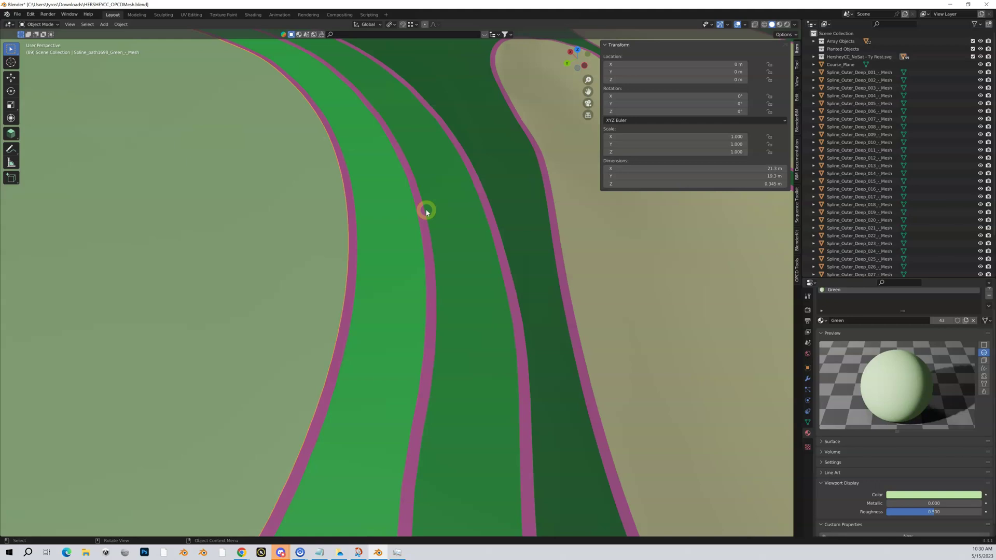
left_click(432, 220)
left_click(292, 216)
left_click(187, 215)
left_click(351, 207)
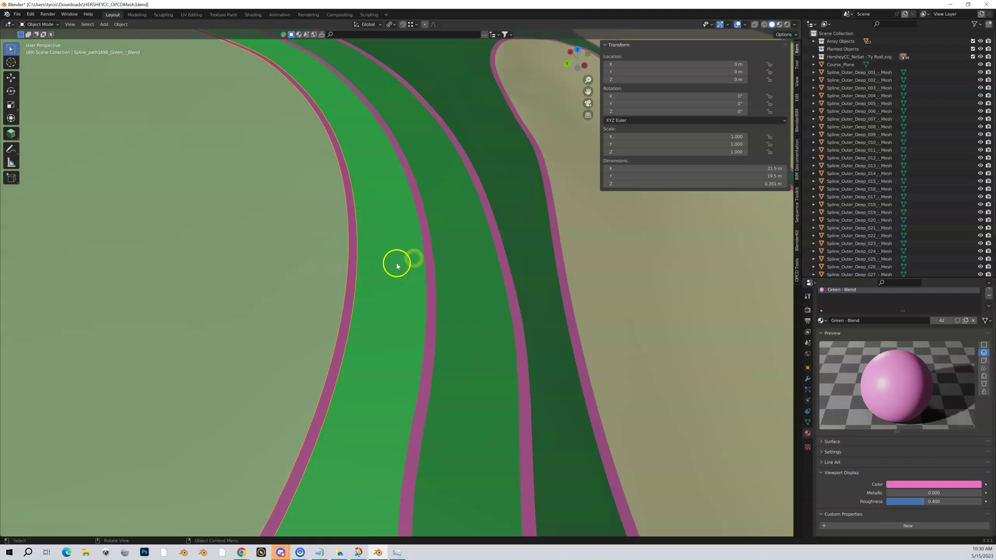
left_click(349, 270)
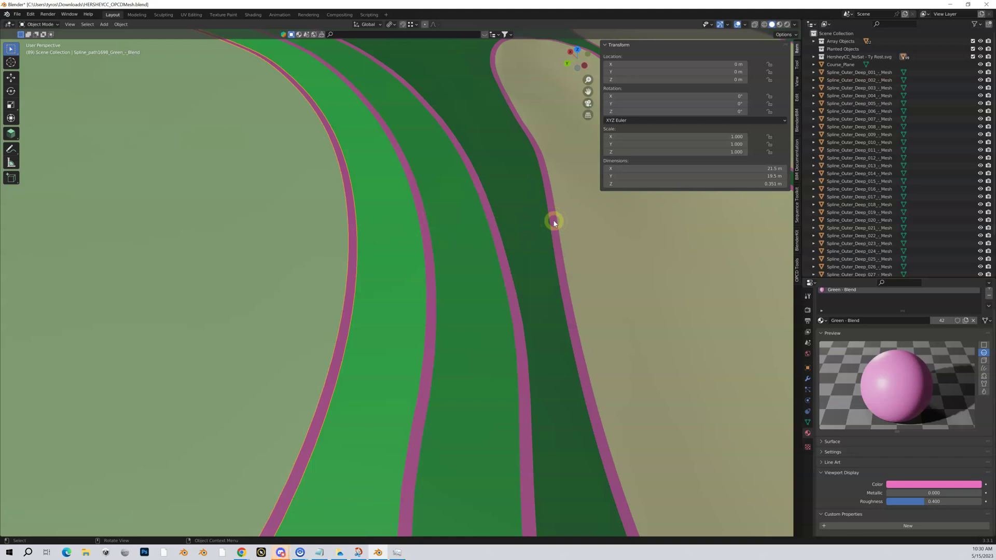
left_click(356, 254)
Select the Fairway, Semi and Rough meshes one at a time, finishing with the Semi mesh as the active object.
left_click(384, 252)
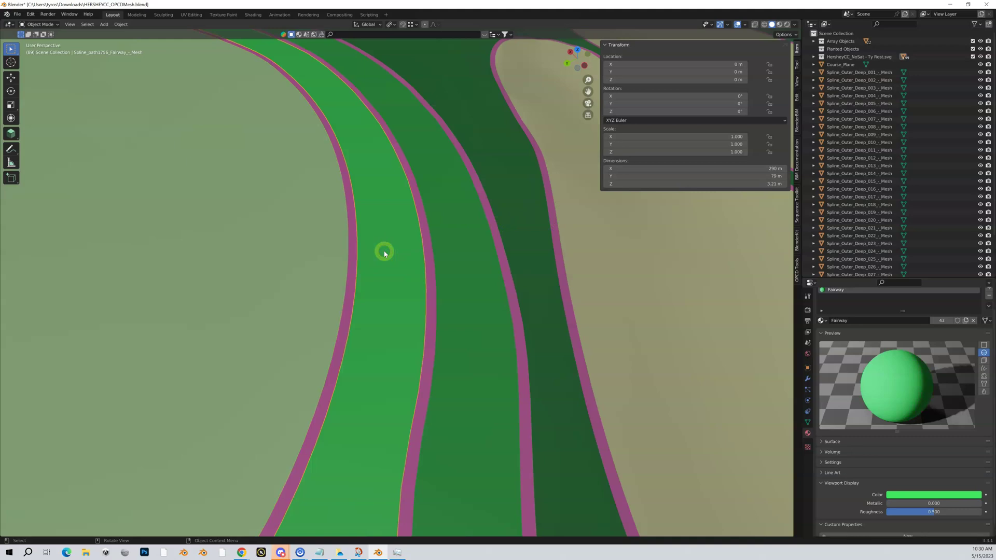
left_click(460, 248)
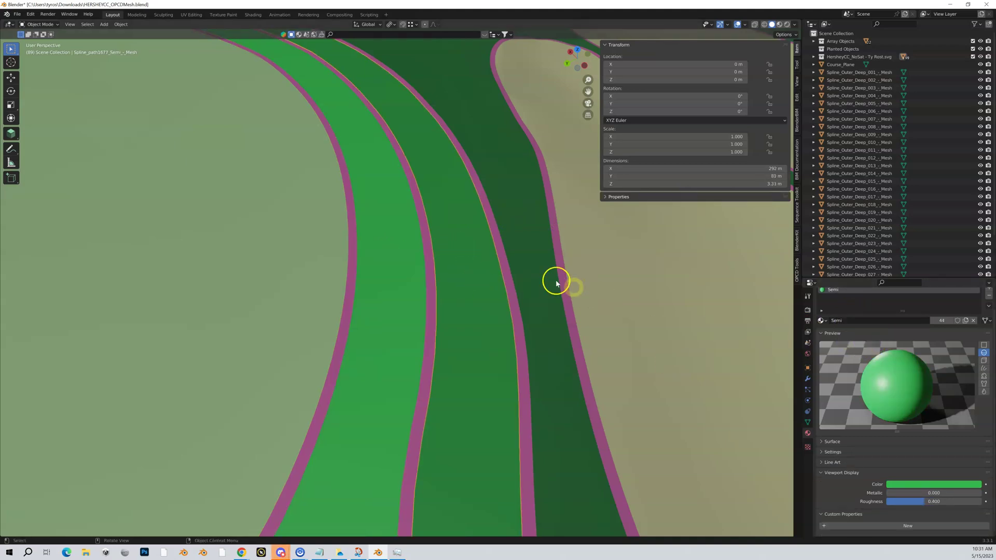
left_click(524, 222)
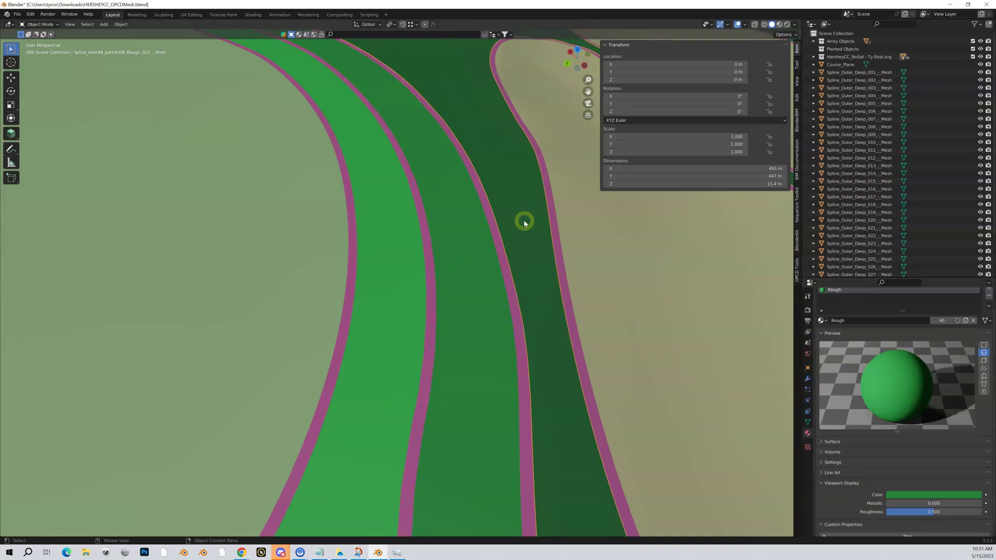
left_click(502, 271)
left_click(473, 278)
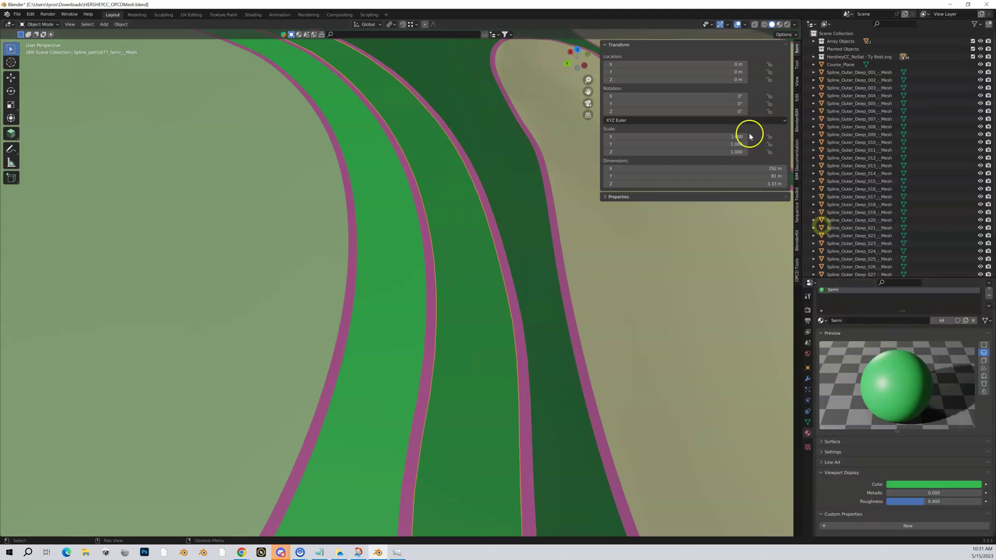
Enable the Statistics and Wireframe overlays in the viewport.
left_click(745, 26)
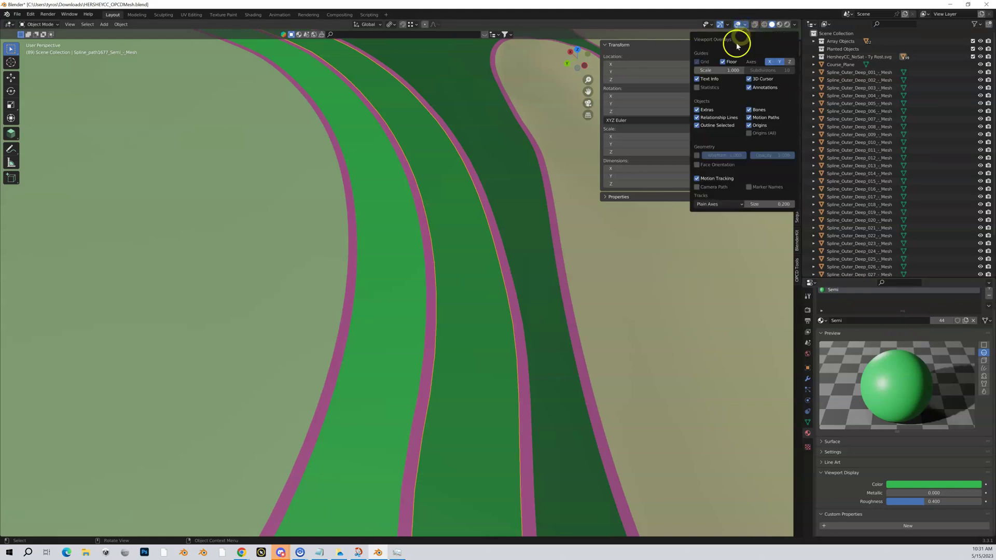
left_click(696, 88)
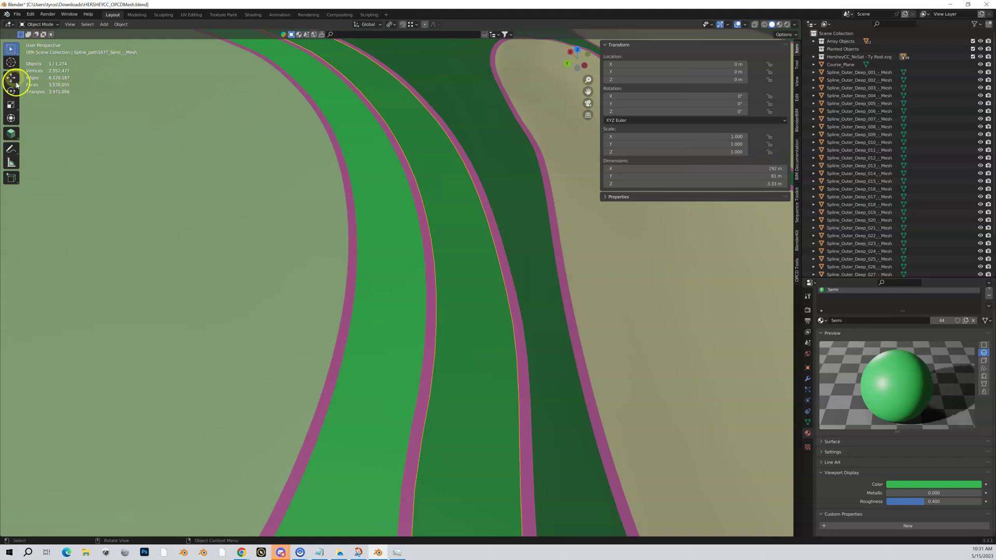
left_click(744, 24)
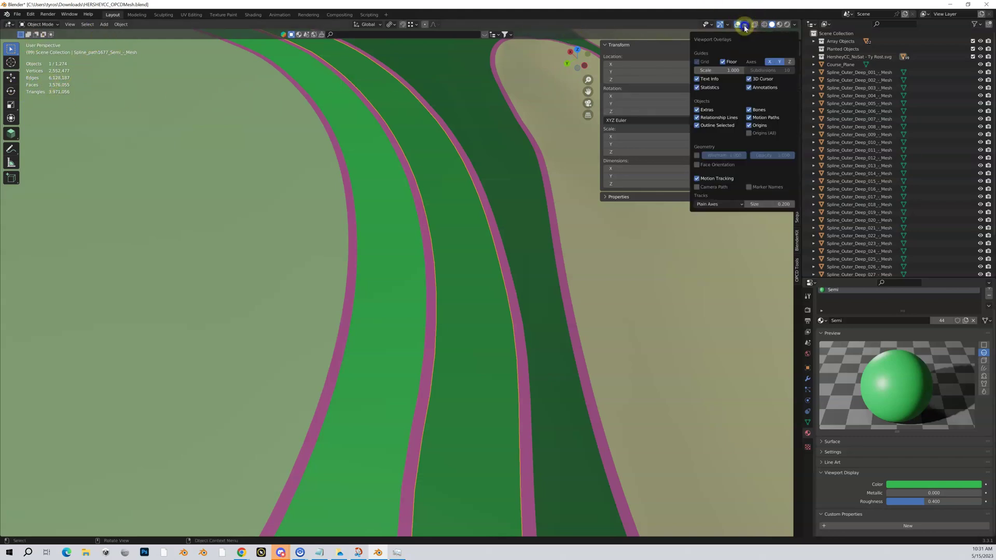
left_click(697, 156)
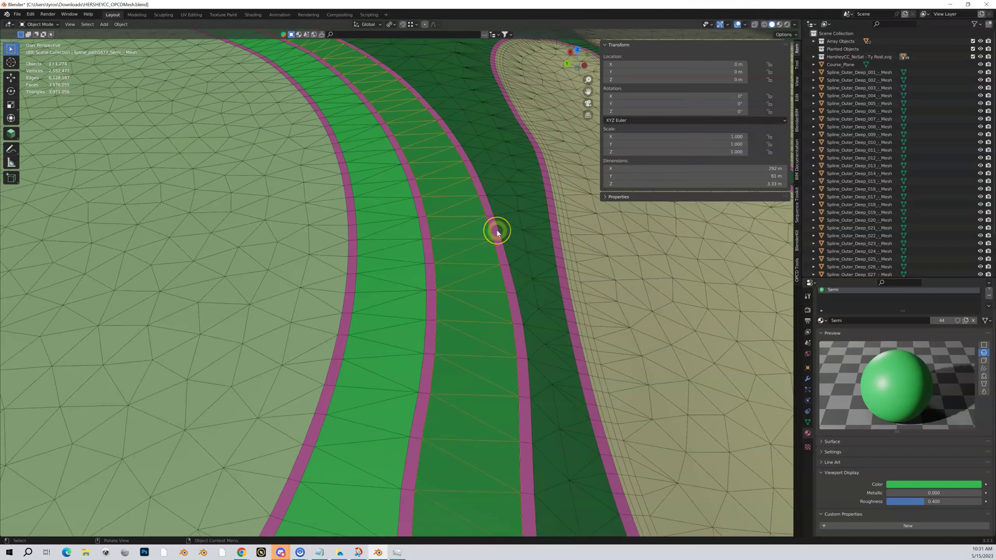
Enter Edit Mode on the Semi mesh strip.
left_click(480, 242)
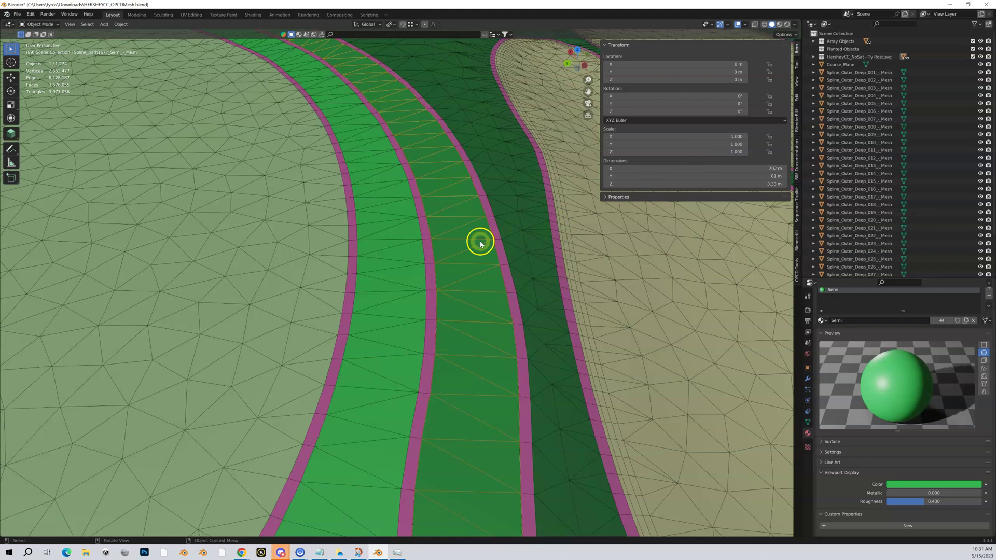
left_click(449, 187)
left_click(393, 177)
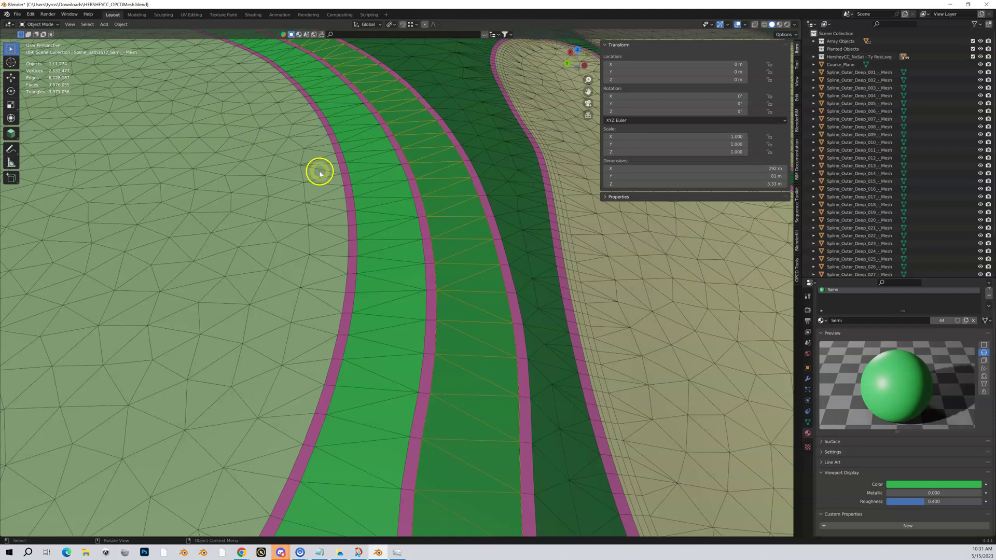
key("Tab")
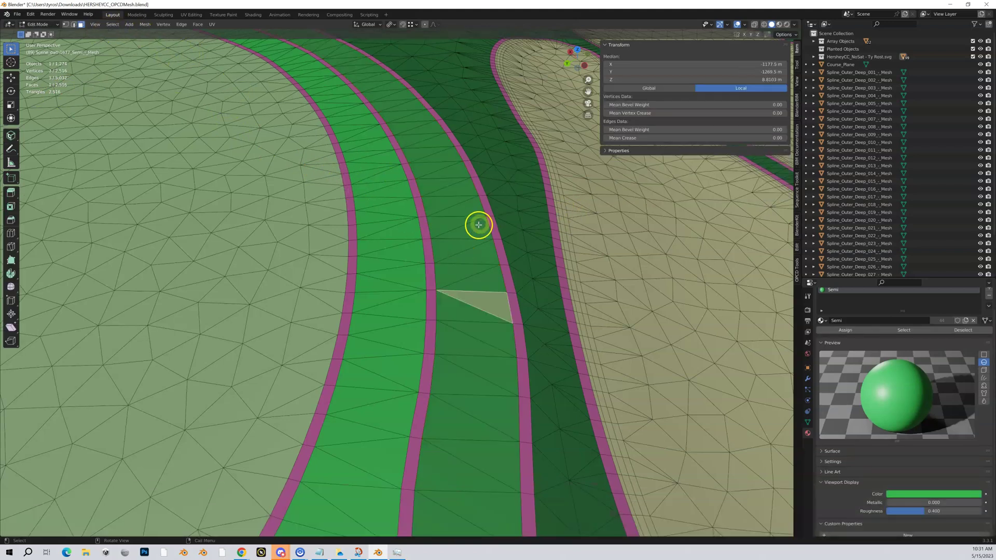
Switch to vertex selection and pick single vertices on both borders of the Semi strip, examining one close up.
left_click(66, 25)
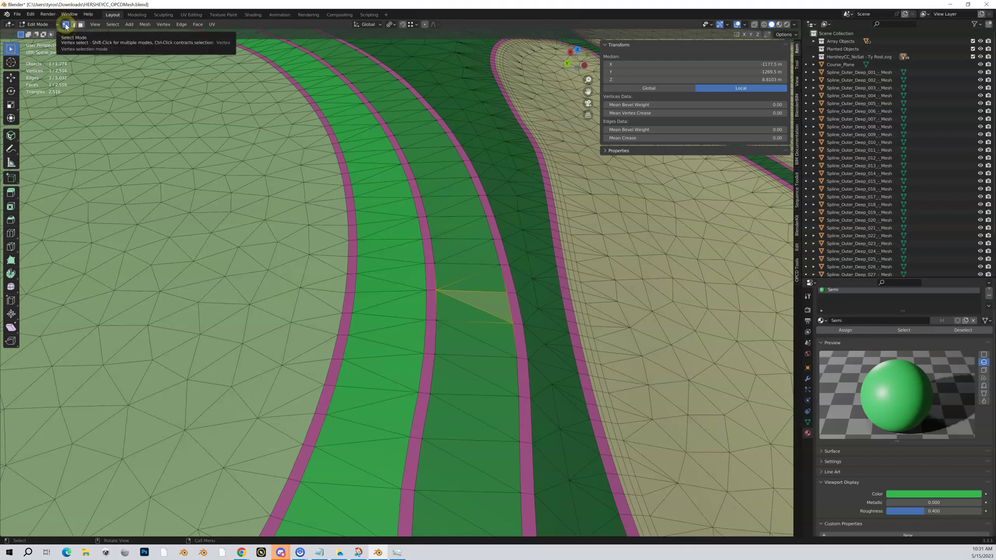
left_click(505, 293)
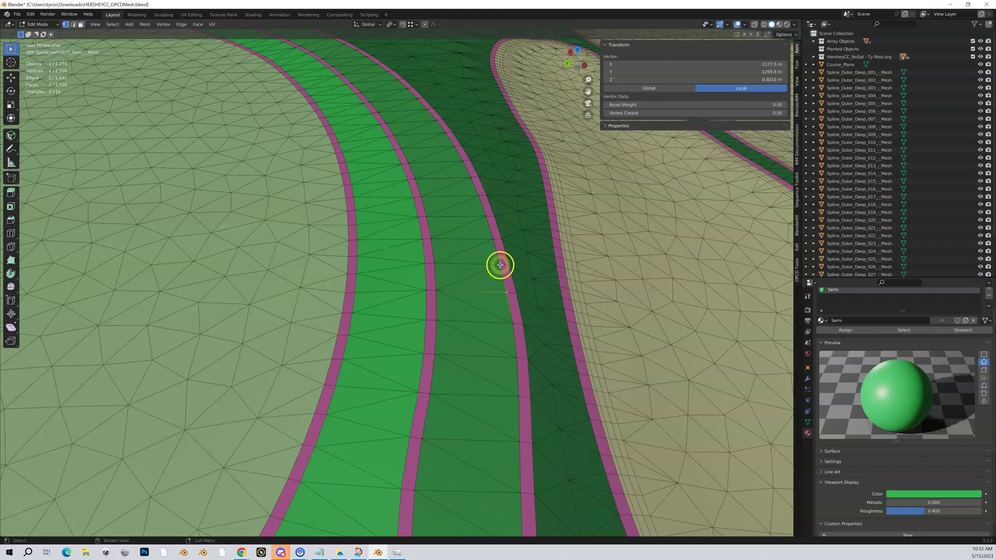
left_click(436, 267)
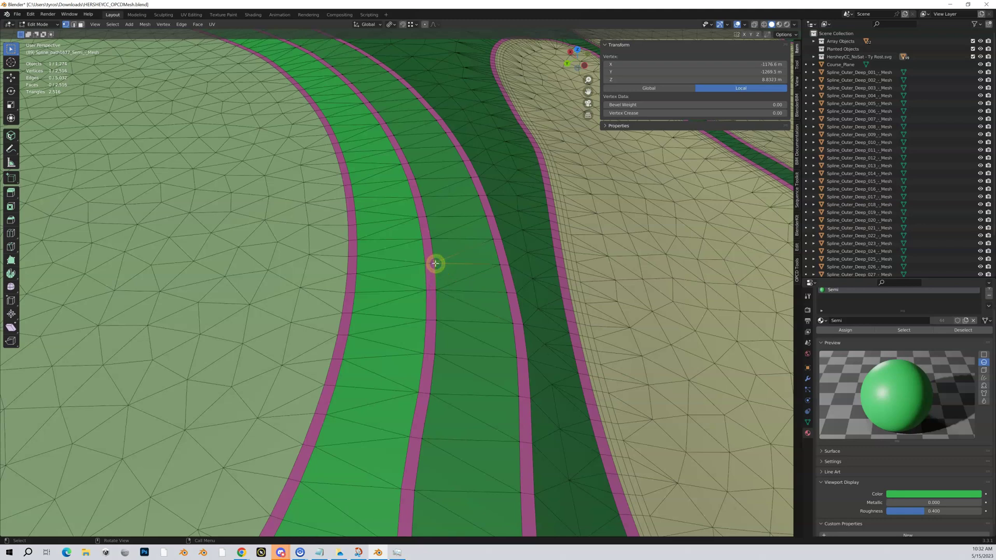
left_click(442, 246)
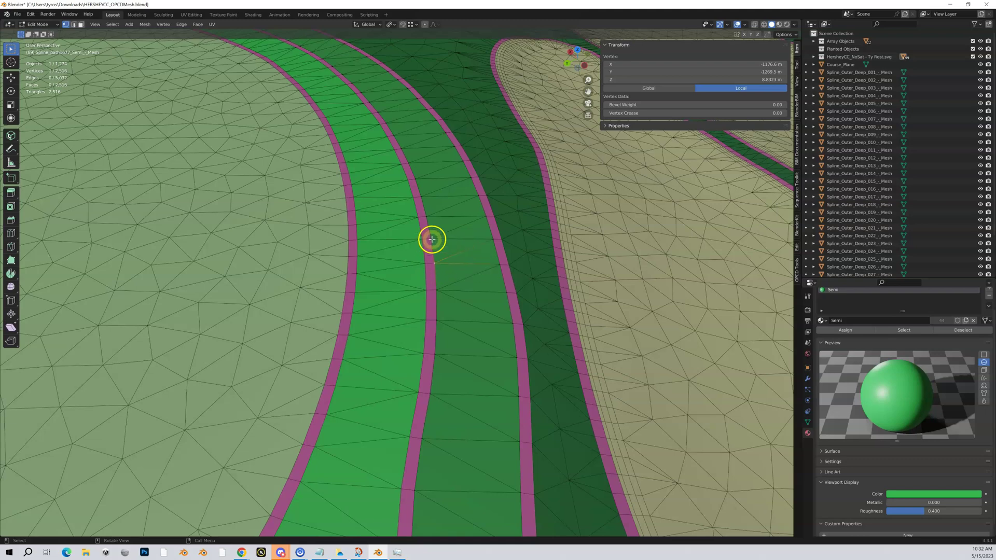
scroll(435, 269, "up", 3)
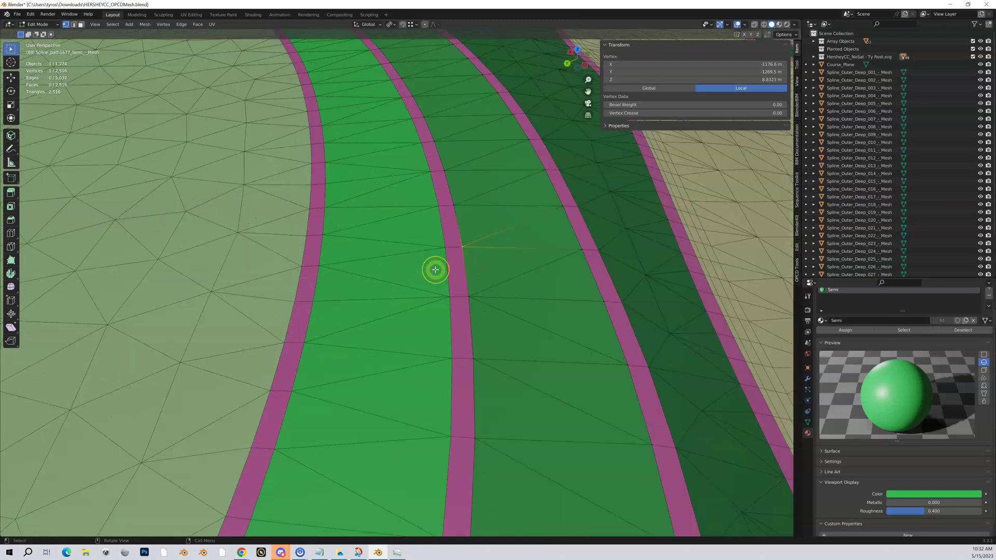
scroll(435, 270, "up", 2)
middle_click_drag(487, 238, 483, 238)
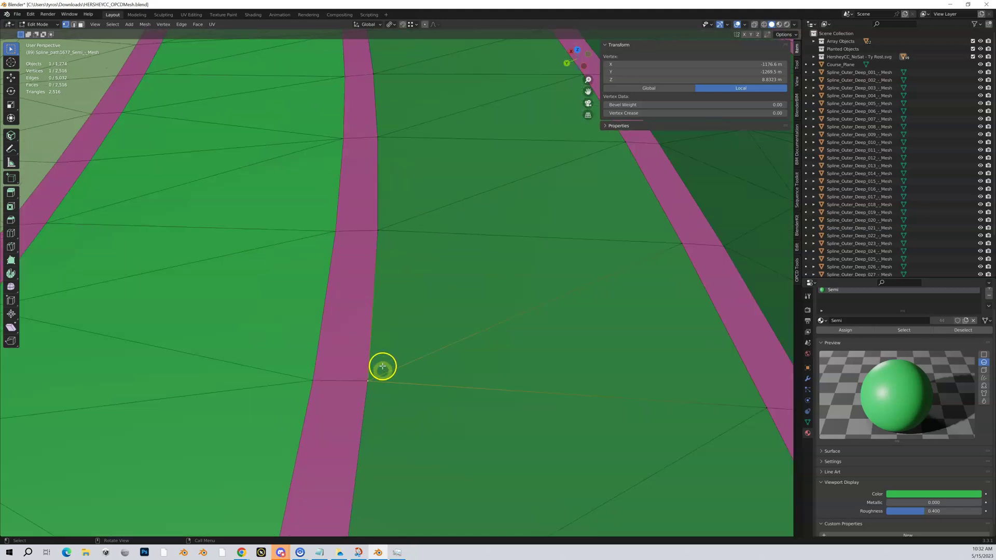
middle_click_drag(382, 367, 383, 367)
scroll(383, 367, "down", 3)
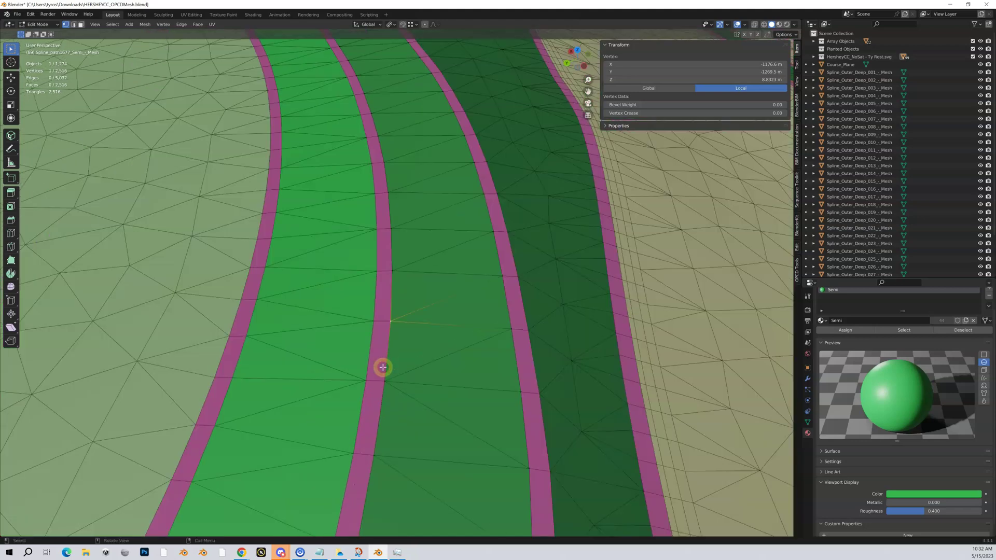
left_click(400, 321)
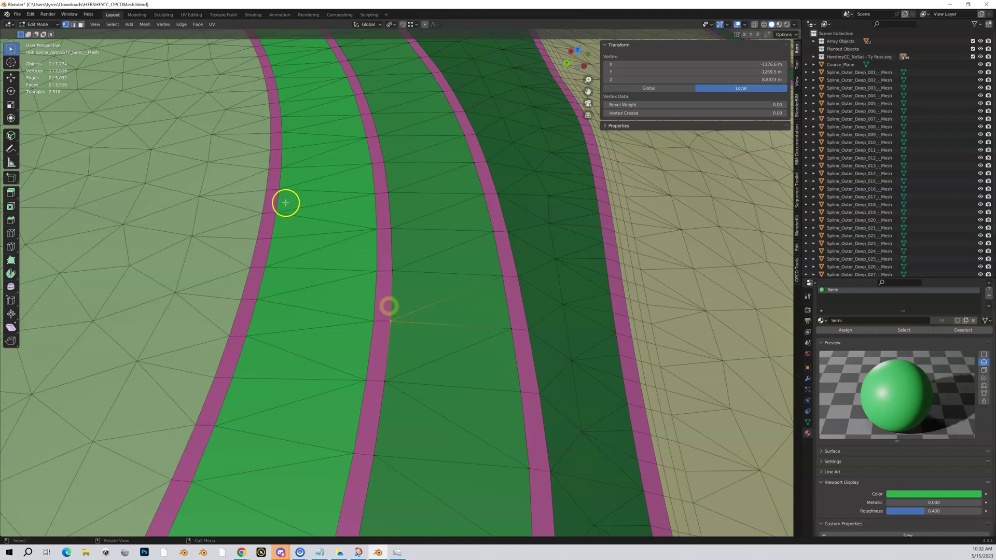
Switch to edge selection, pick diagonal, crossing and border edges of the Semi strip individually, and clear the selection.
left_click(73, 24)
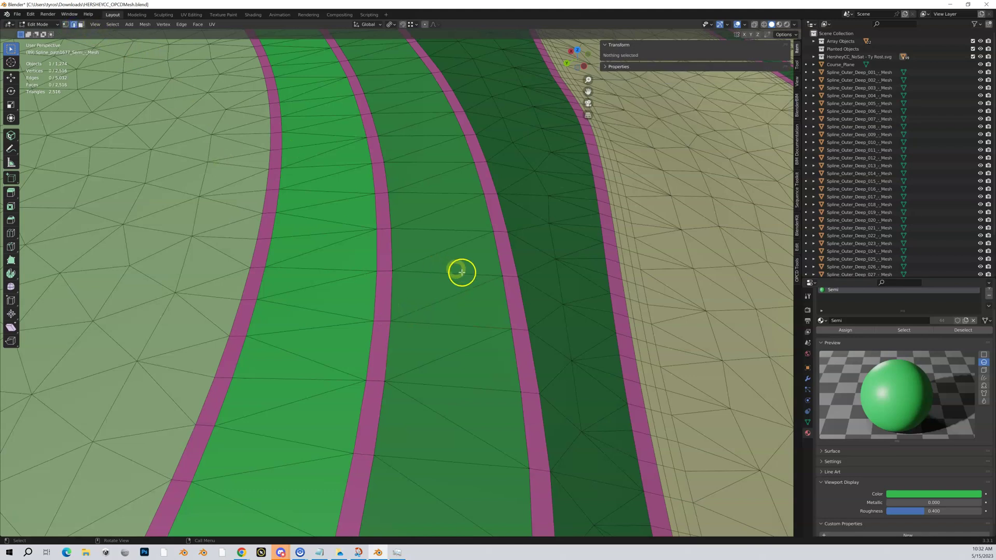
left_click(476, 286)
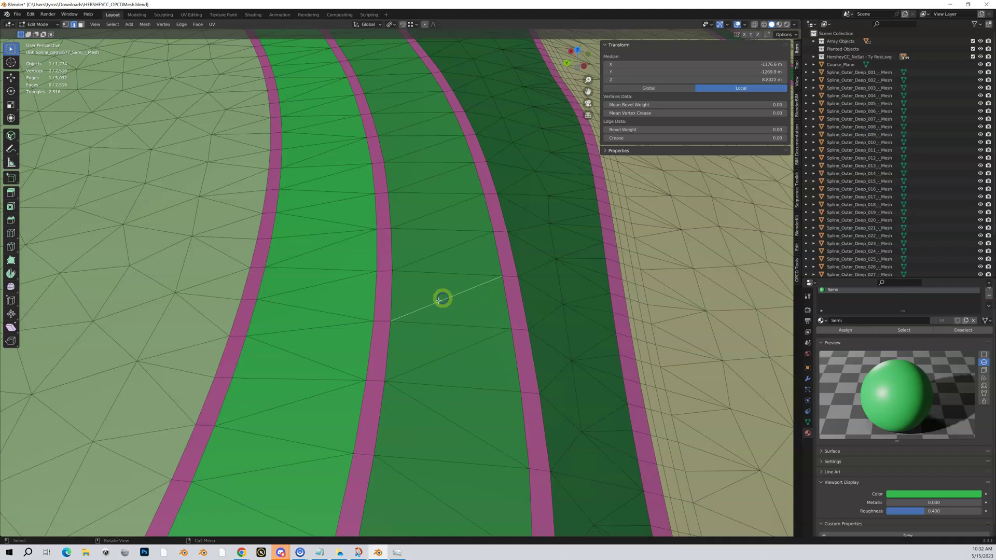
left_click(436, 325)
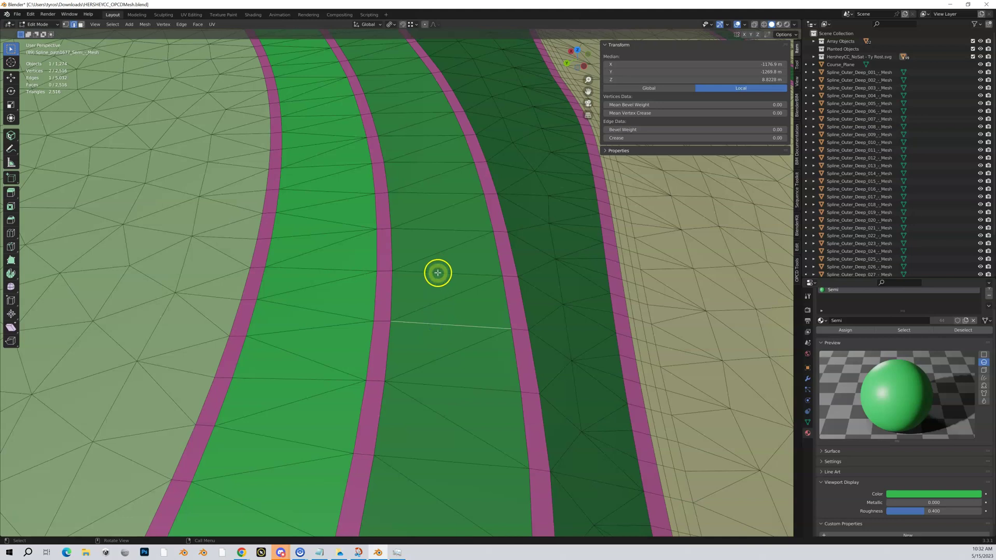
left_click(451, 294)
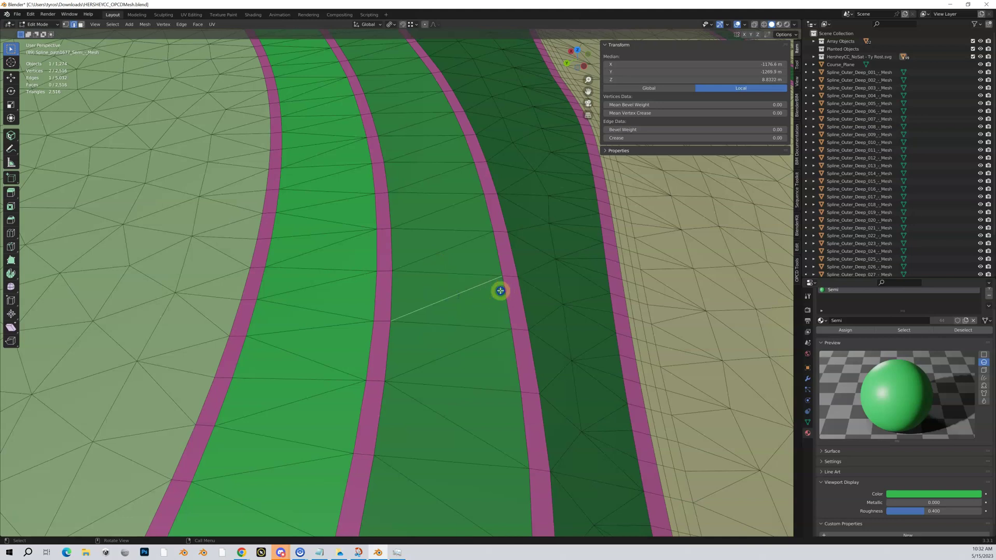
left_click(528, 270)
left_click(508, 278)
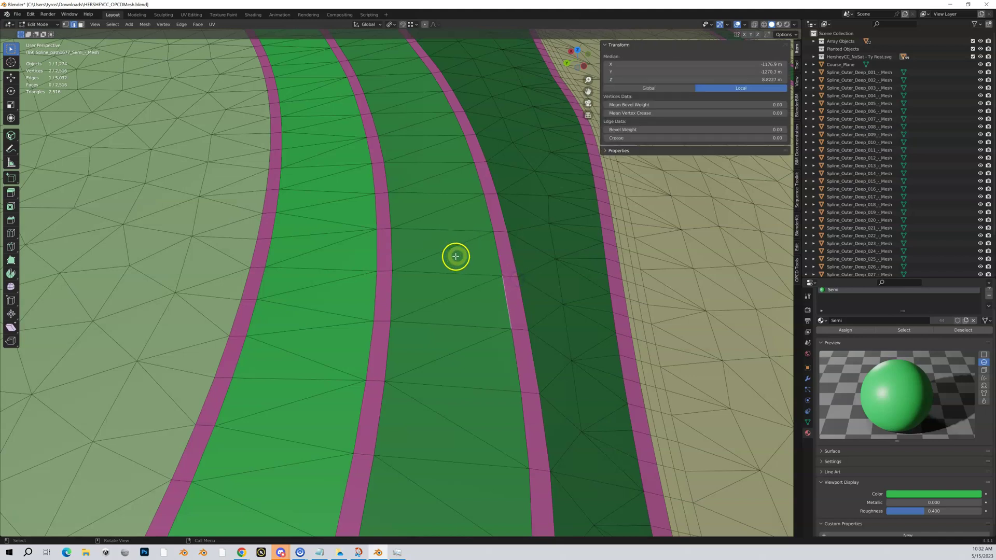
left_click(565, 259)
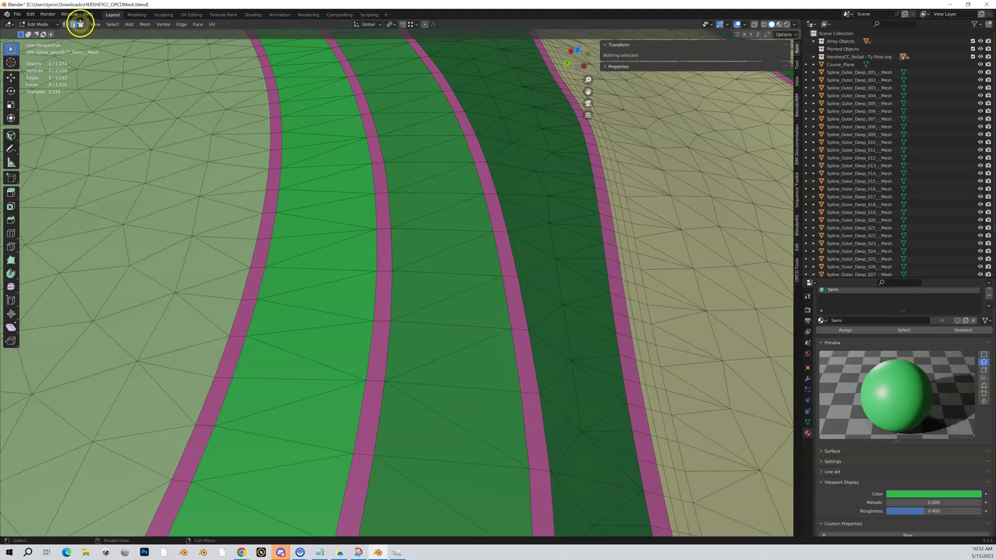
Use face selection to select five adjoining triangular faces across the Semi strip.
left_click(441, 331)
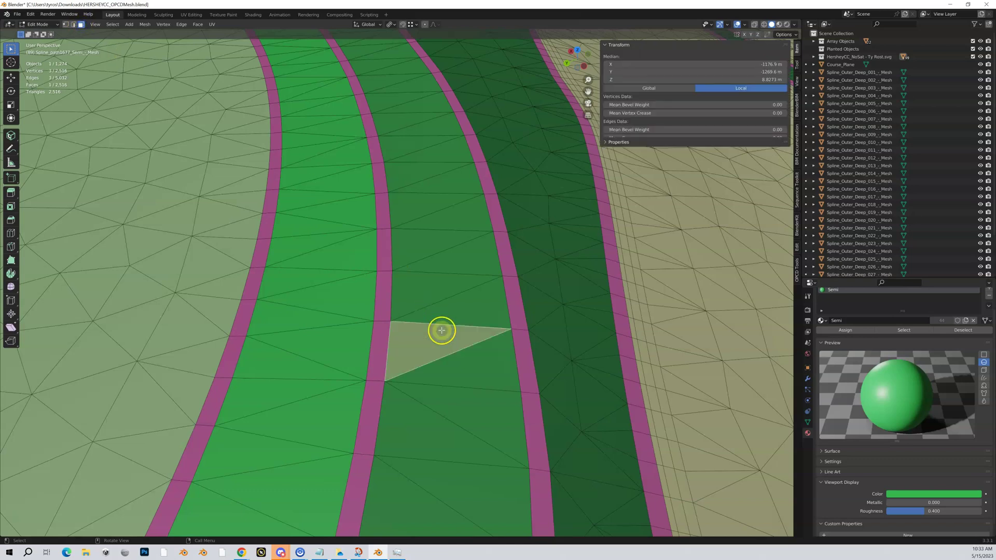
left_click(456, 358)
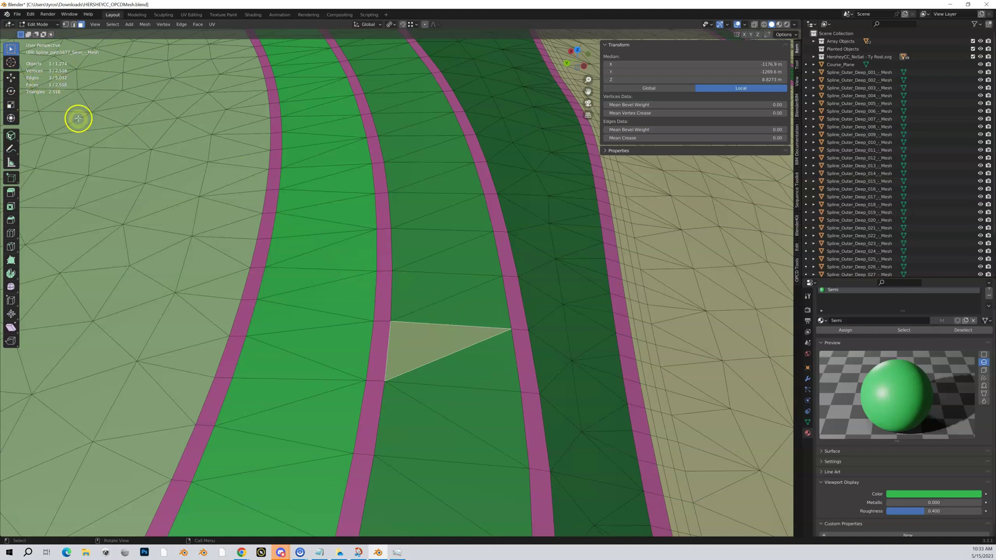
left_click(470, 302, "shift")
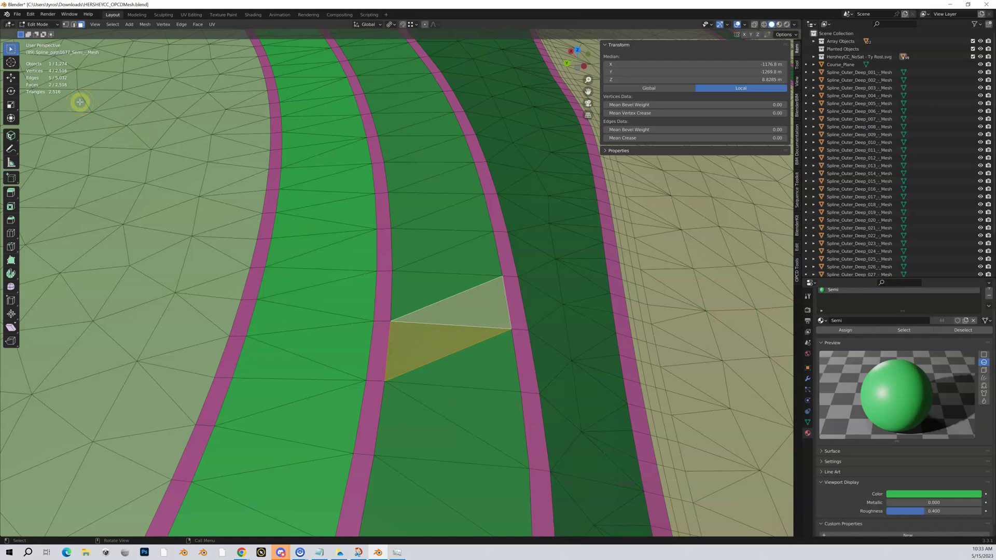
left_click(452, 280, "shift")
left_click(462, 260, "shift")
left_click(434, 237, "shift")
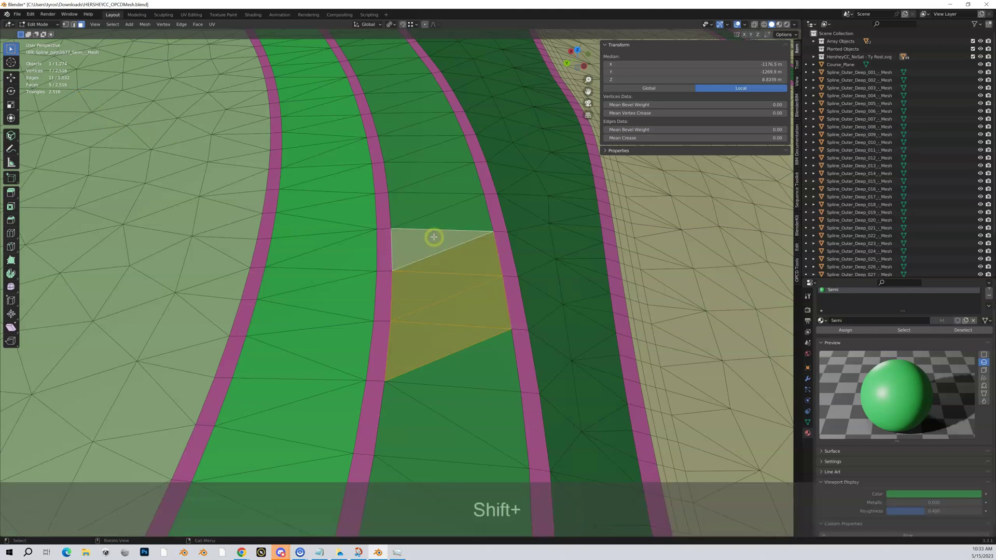
Return to vertex selection and pick individual vertices farther up the Semi strip, on its rough-side and fairway-side borders.
left_click(65, 25)
left_click(482, 193)
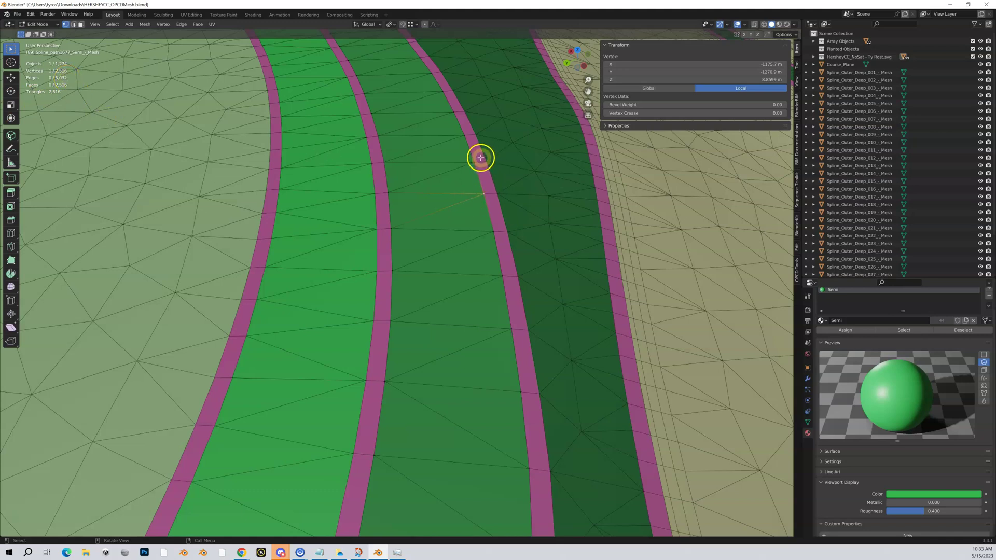
key("g")
key("g")
left_click(410, 137)
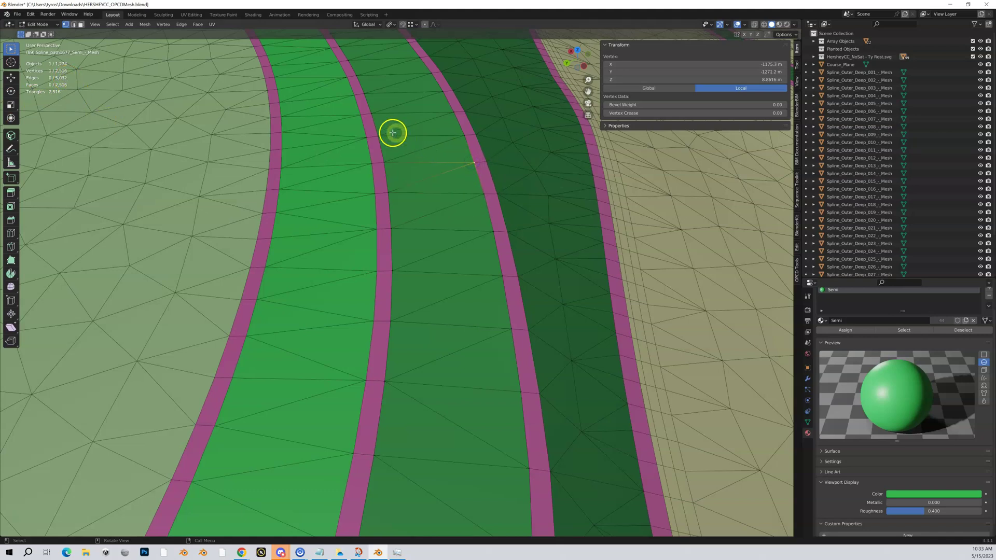
left_click(379, 133)
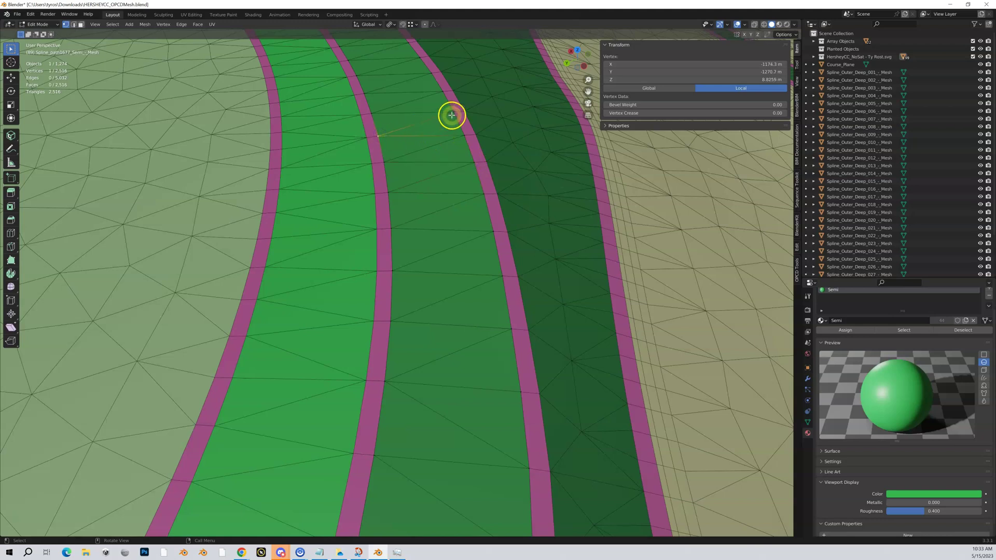
Pick another vertex on the Semi strip's rough-side border, opposite the selected fairway-side vertex.
left_click(452, 114)
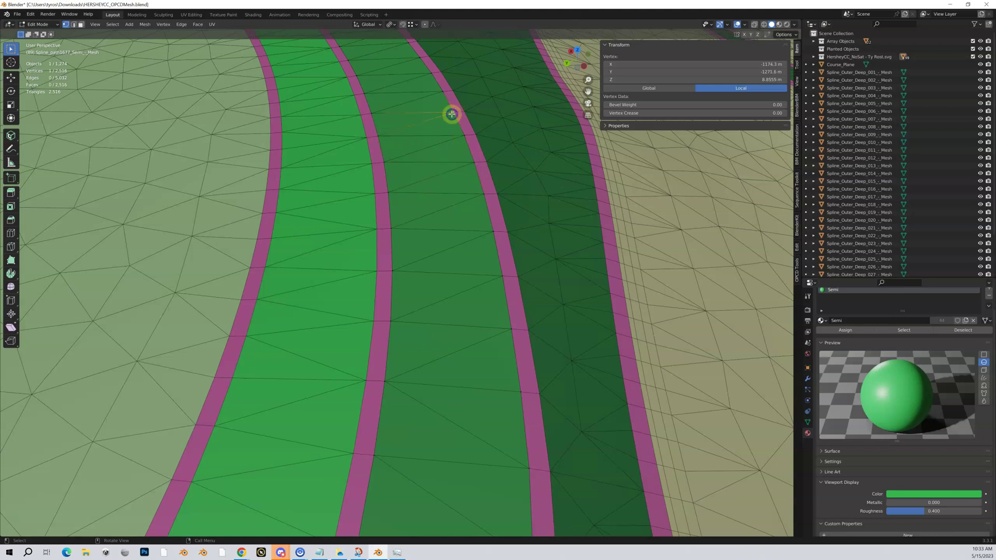
left_click(387, 193)
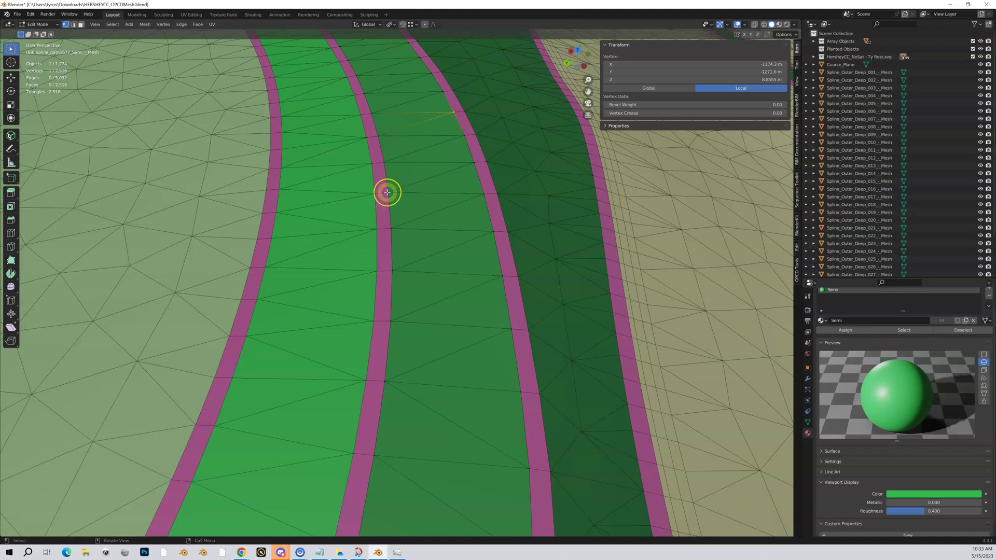
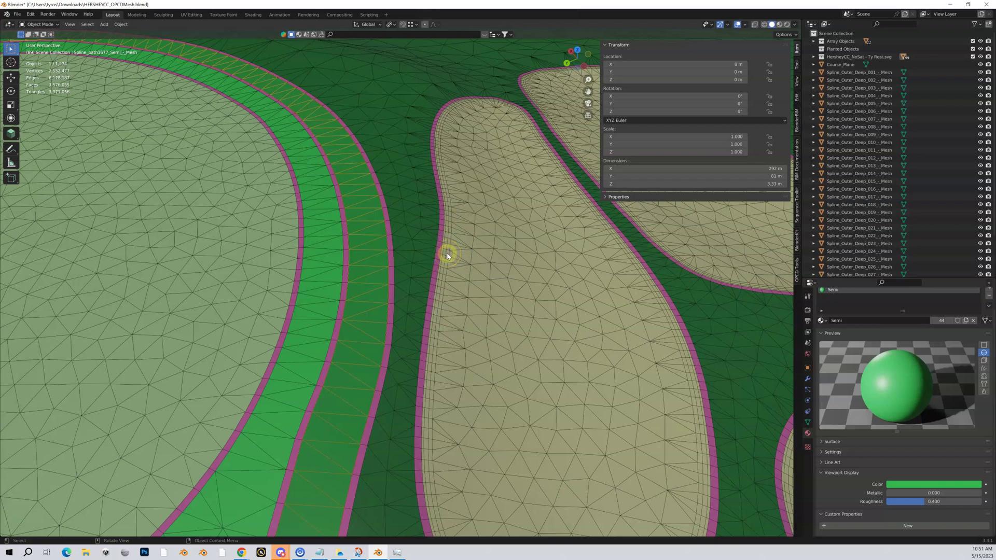
Select the Green mesh and check its assigned material, and select the neighbouring Bunker mesh.
left_click(264, 236)
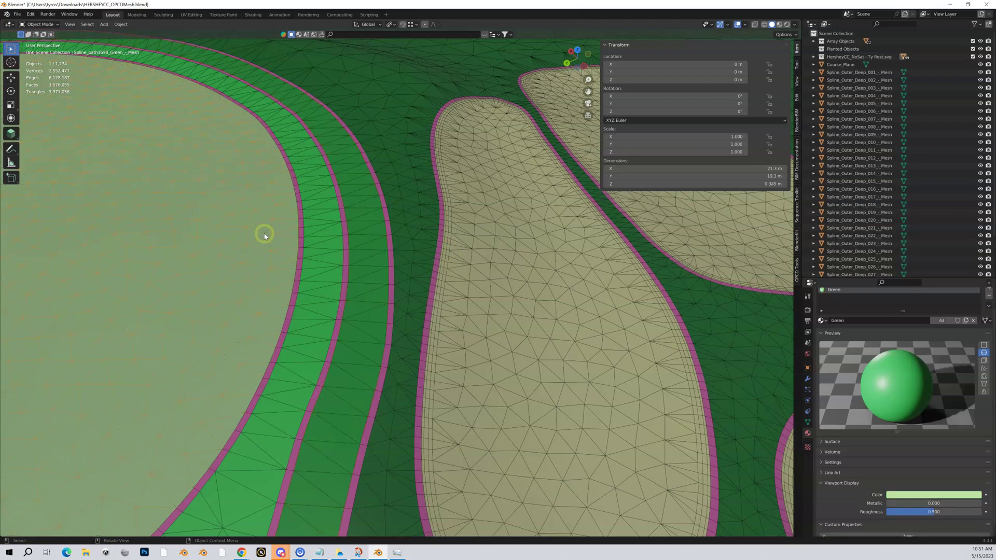
left_click(889, 342)
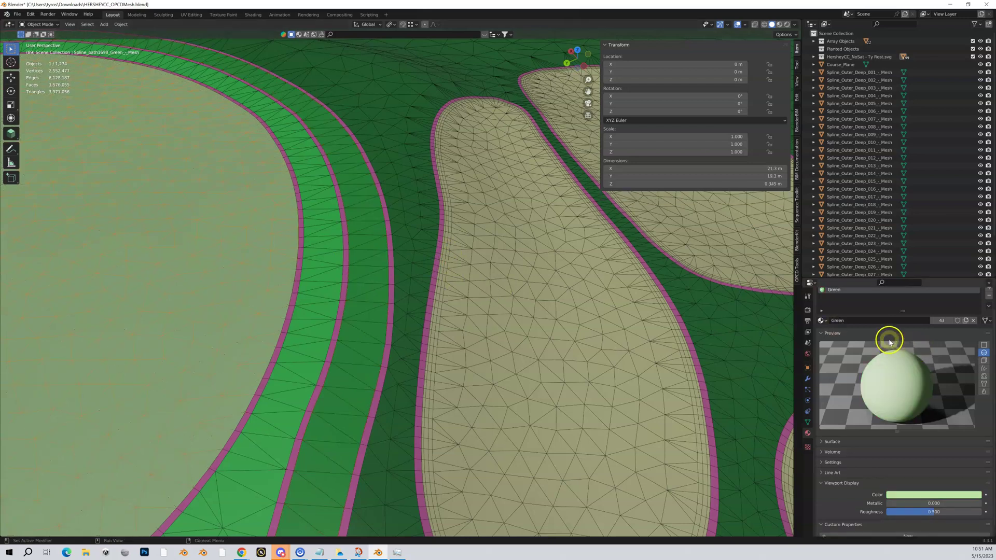
left_click(510, 310)
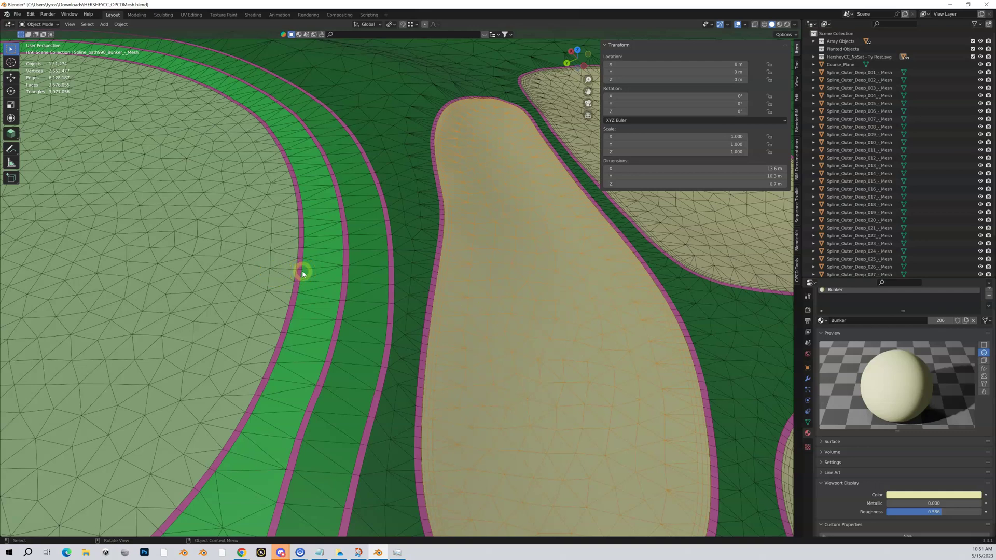
Select the Semi mesh and the thin Semi - Blend strip along its rough-side border to compare their materials.
scroll(302, 273, "up", 2)
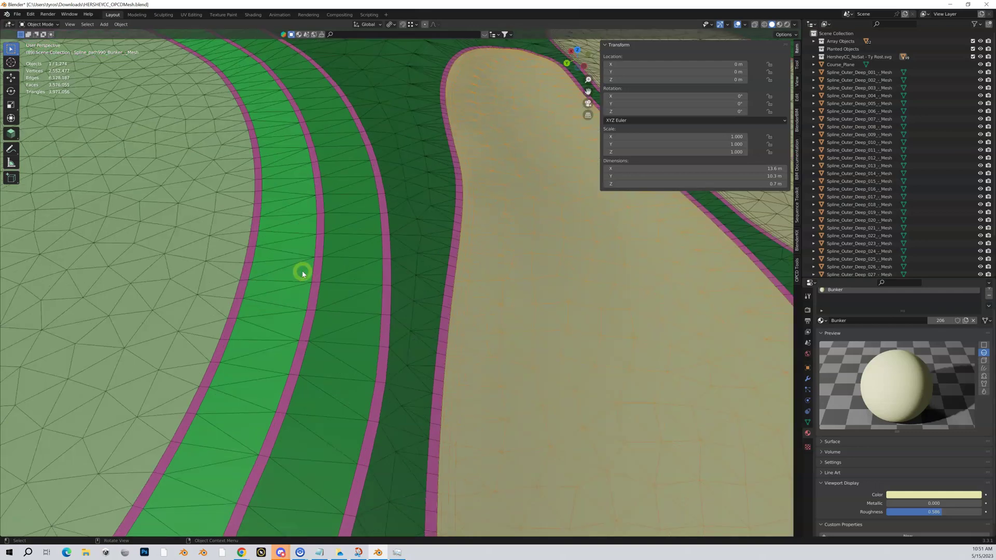
left_click(362, 255)
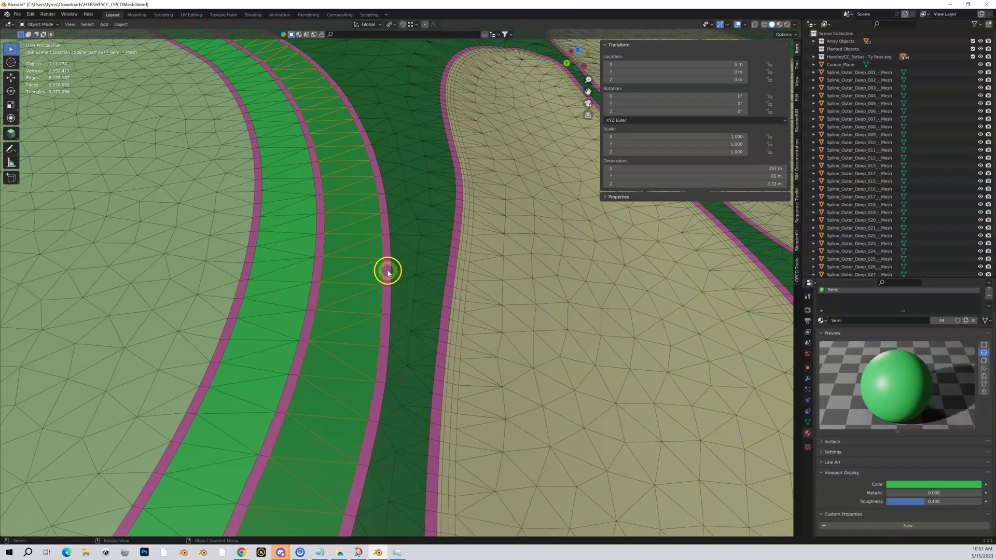
left_click(385, 249)
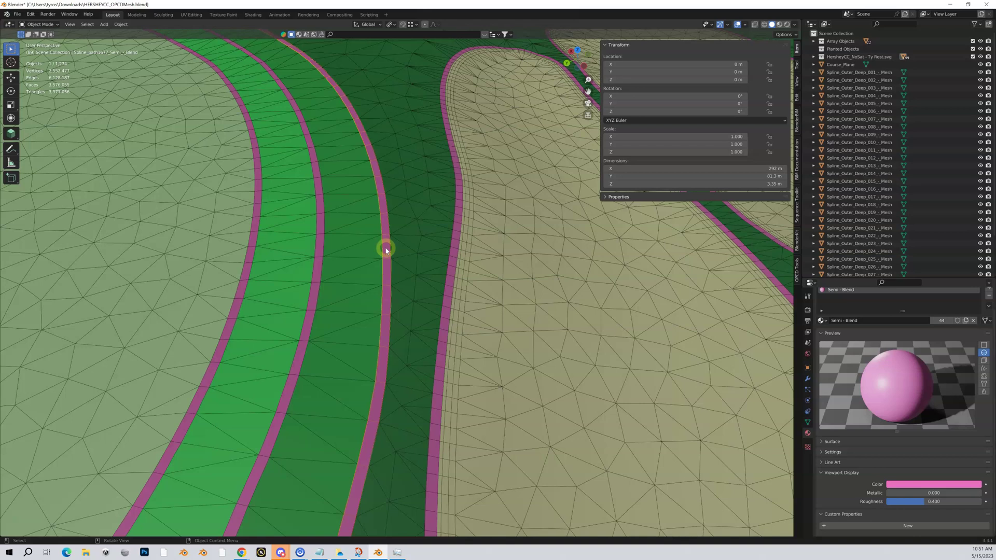
left_click(390, 296)
left_click(391, 297)
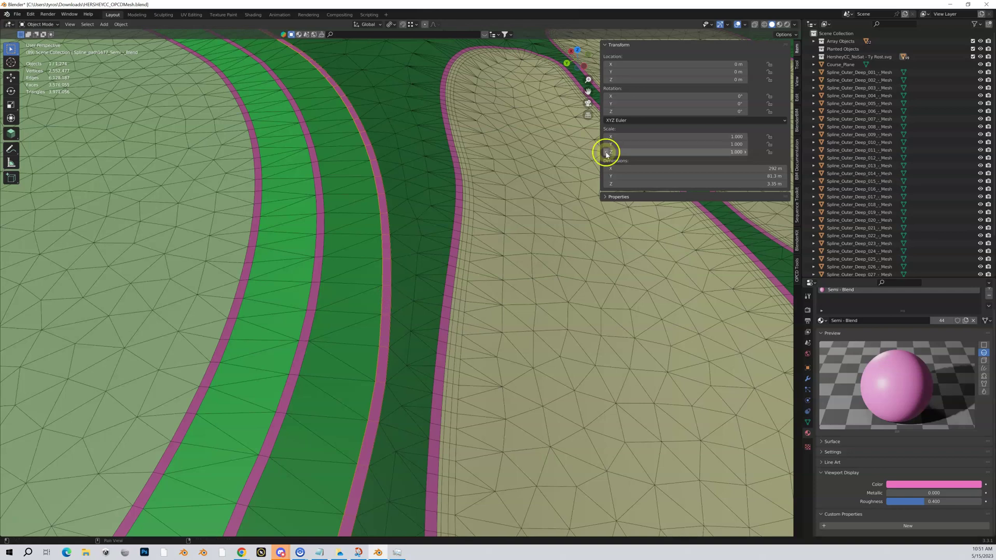
Set the solid viewport shading color to Attribute so the meshes display their vertex colors.
left_click(794, 26)
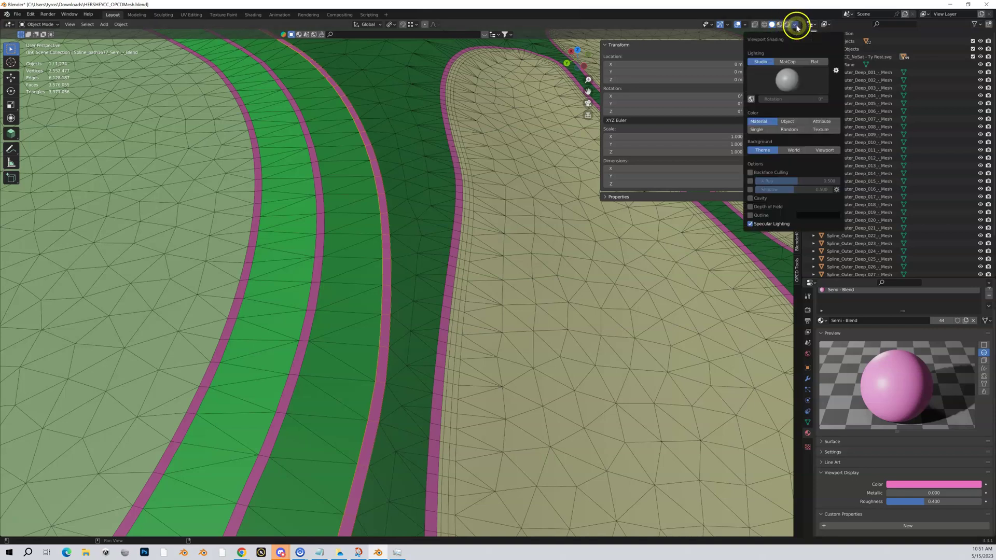
left_click(826, 122)
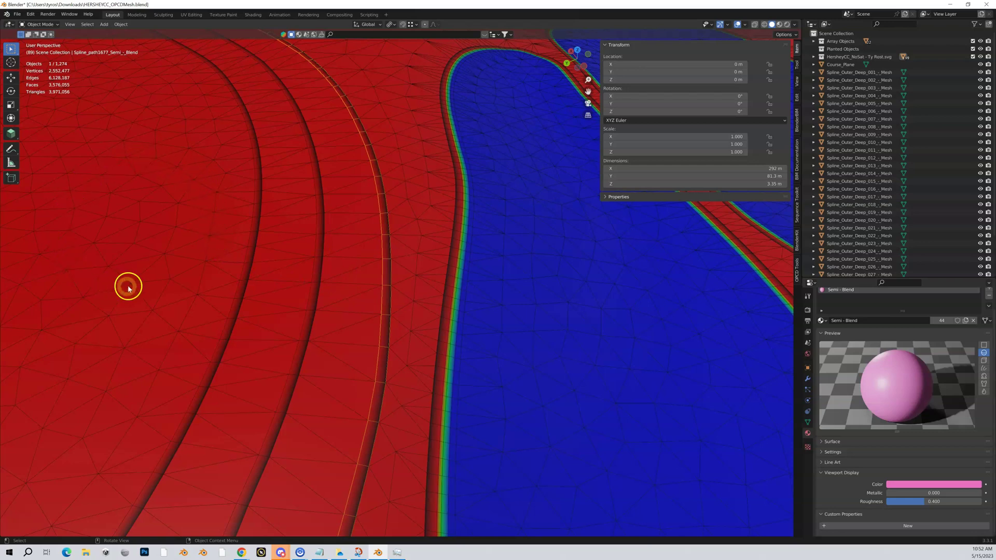
Select the Green, Fairway, Rough and Bunker meshes one after another to examine their vertex colors.
left_click(177, 236)
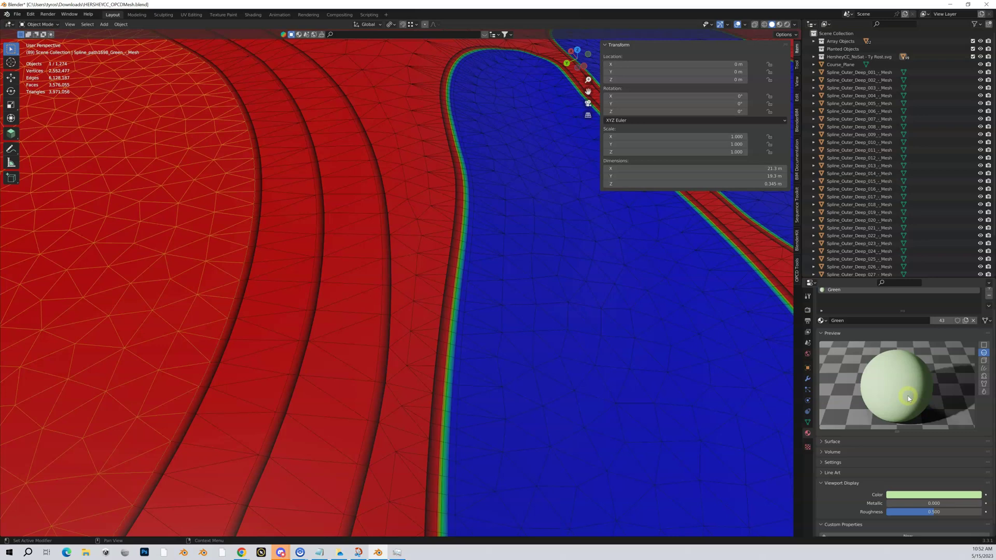
left_click(283, 248)
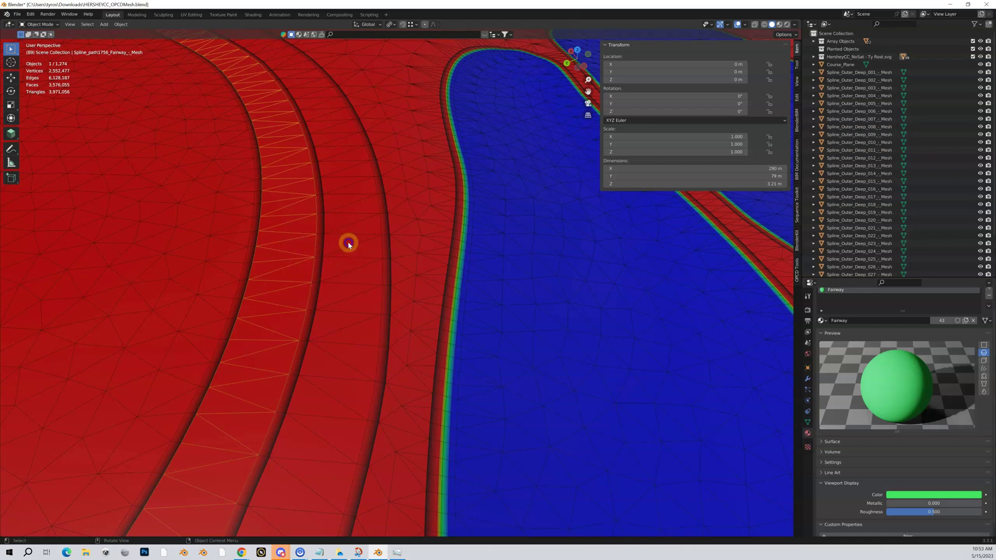
left_click(416, 181)
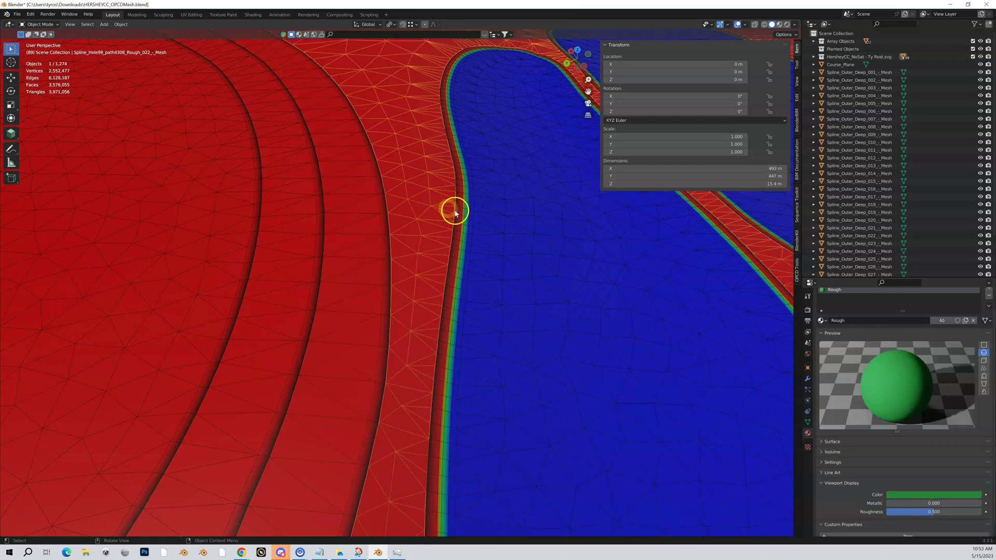
left_click(579, 261)
left_click(426, 258)
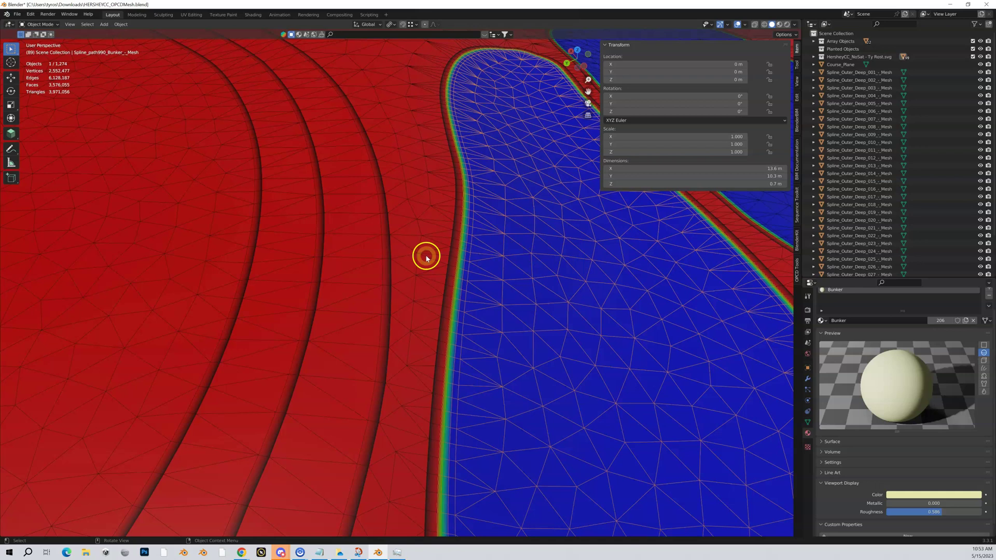
left_click(289, 258)
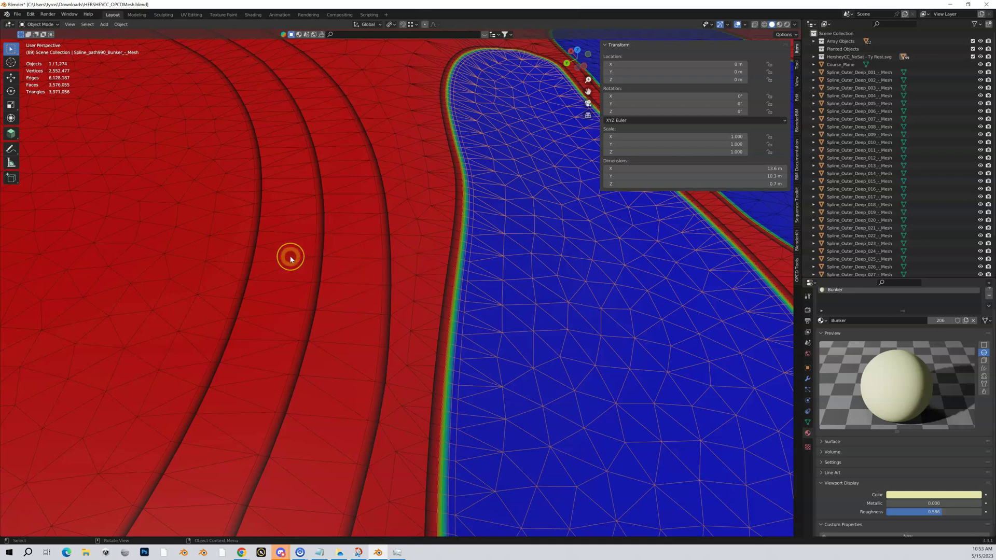
Select the Semi - Blend strip beside the rough and examine its vertex color gradient close up.
left_click(380, 241)
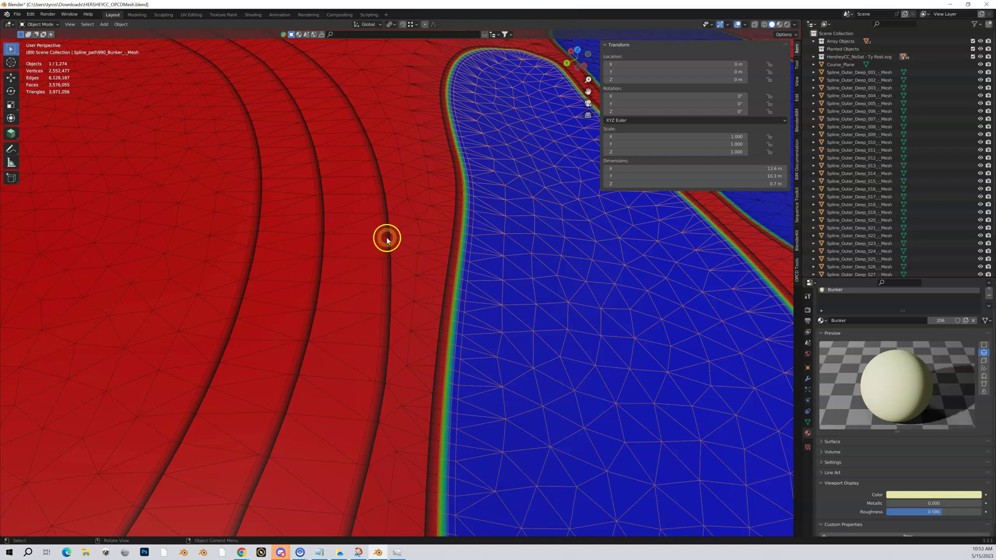
scroll(385, 244, "up", 3)
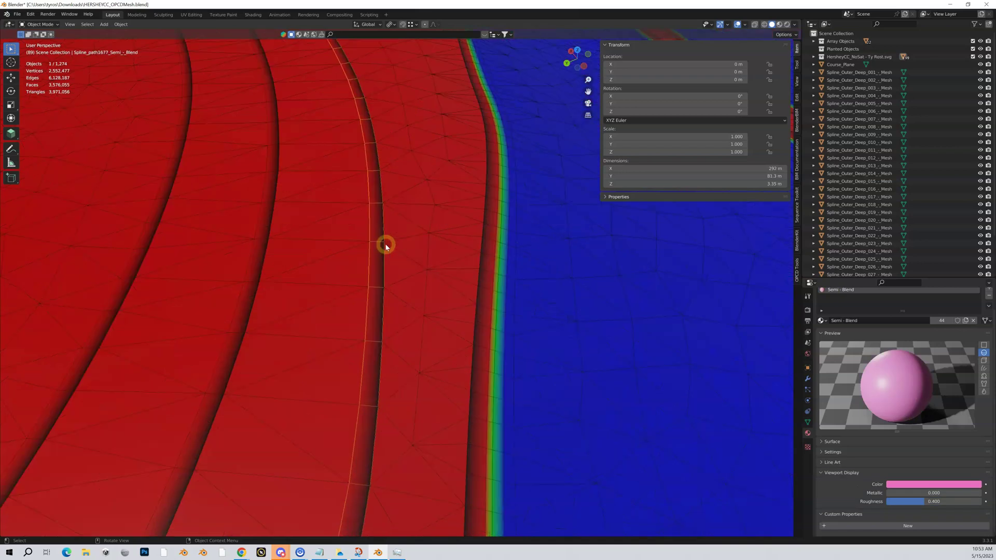
scroll(385, 243, "up", 2)
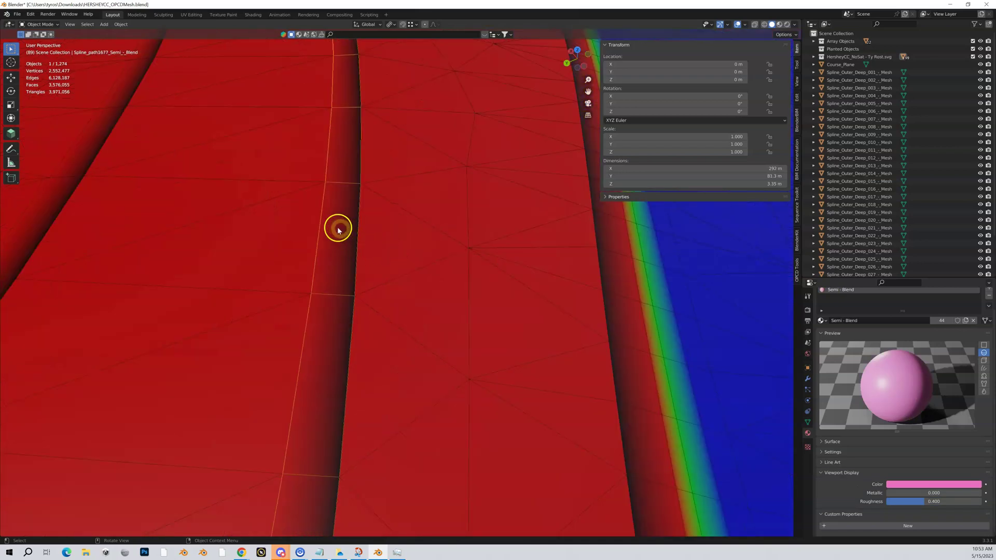
left_click(538, 273)
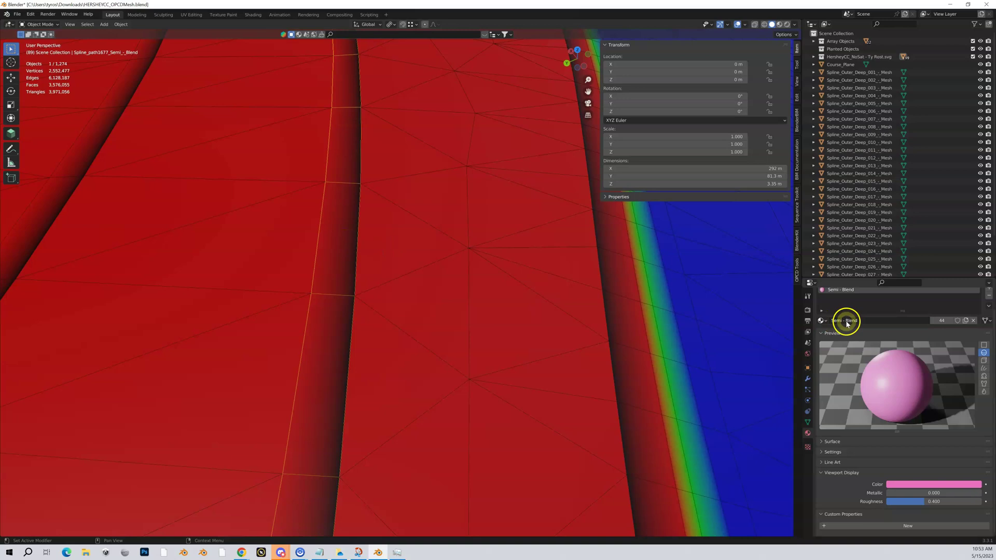
left_click(233, 256)
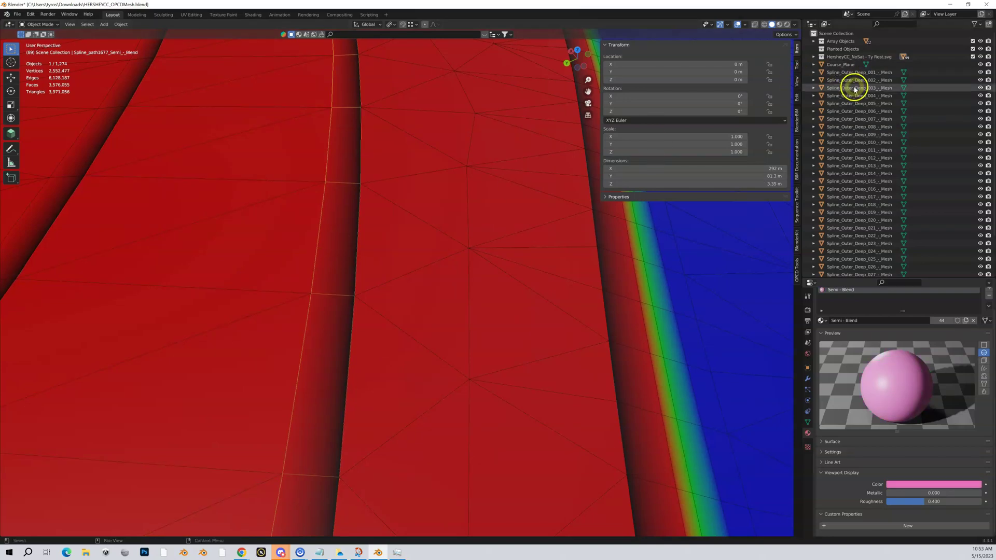
left_click(341, 260)
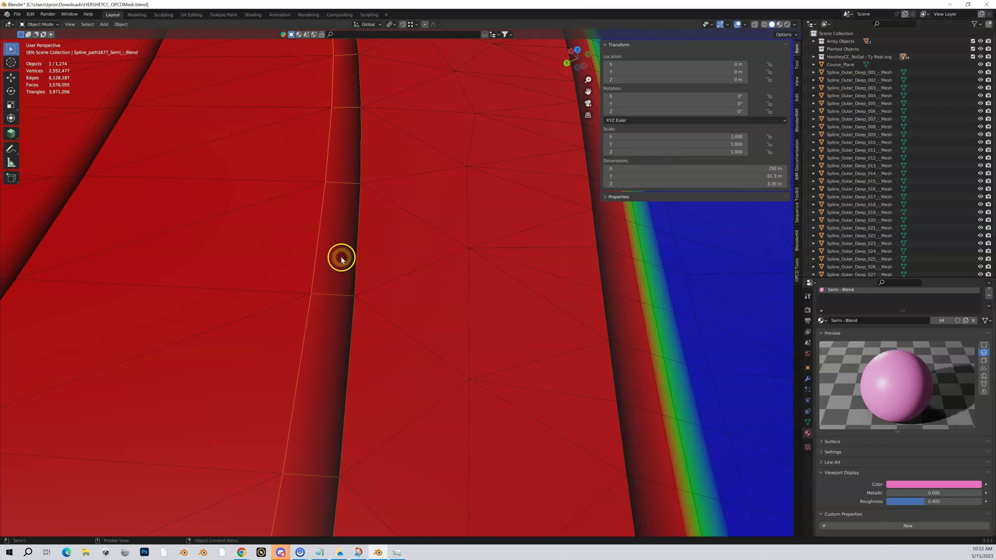
left_click(311, 228)
left_click(271, 244)
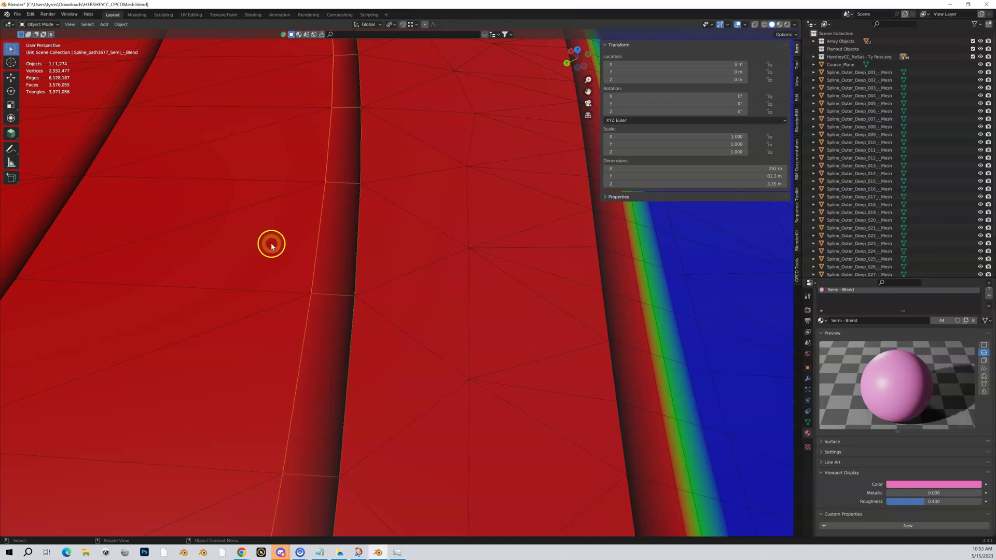
Select the Rough, Semi - Blend and Semi meshes individually to compare vertex colors across the rough-side border, finishing on the blend strip.
left_click(370, 229)
left_click(424, 233)
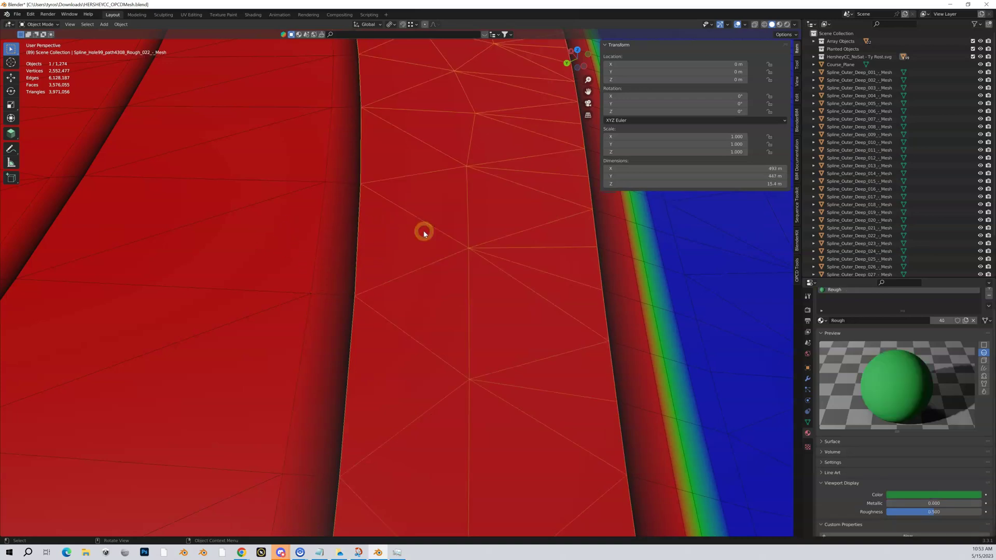
left_click(293, 231)
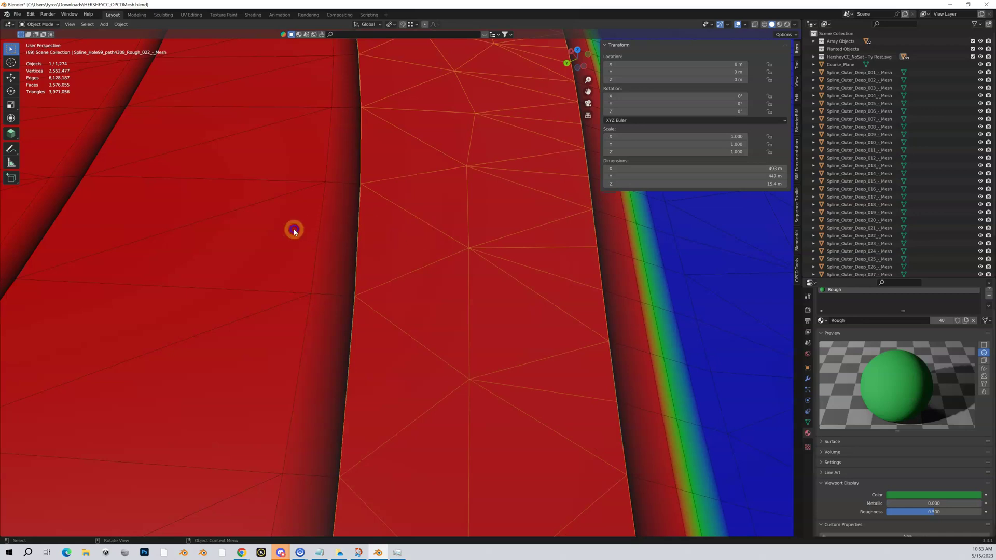
left_click(329, 231)
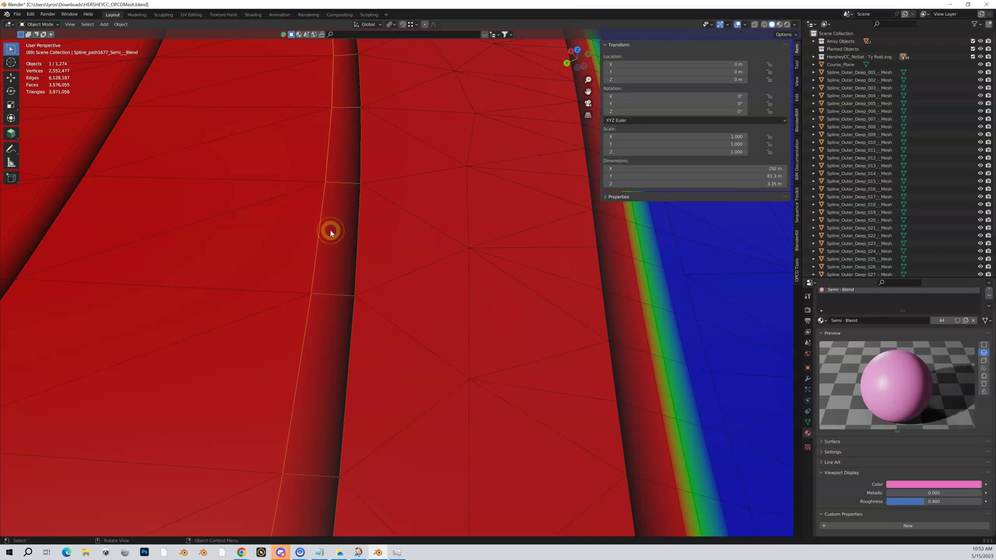
left_click(282, 224)
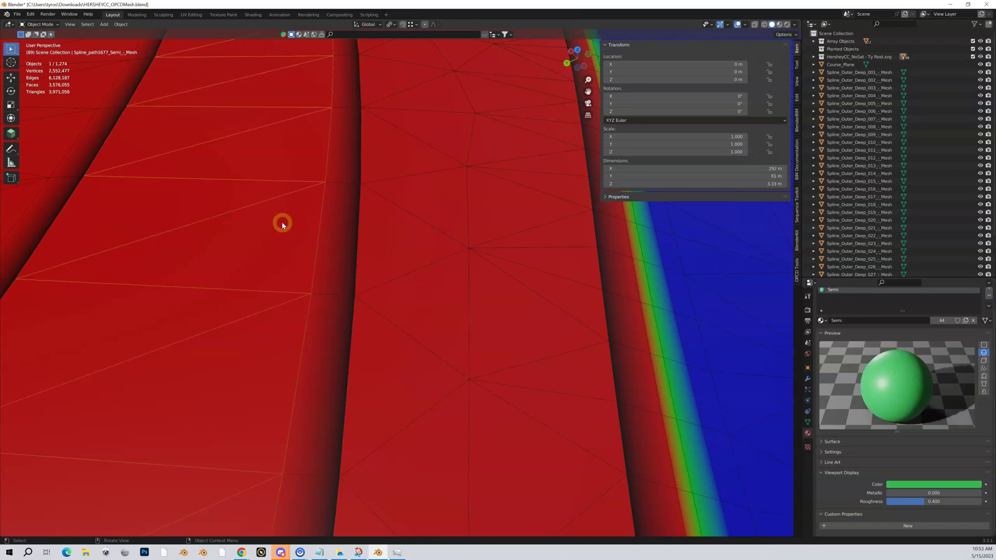
left_click(330, 223)
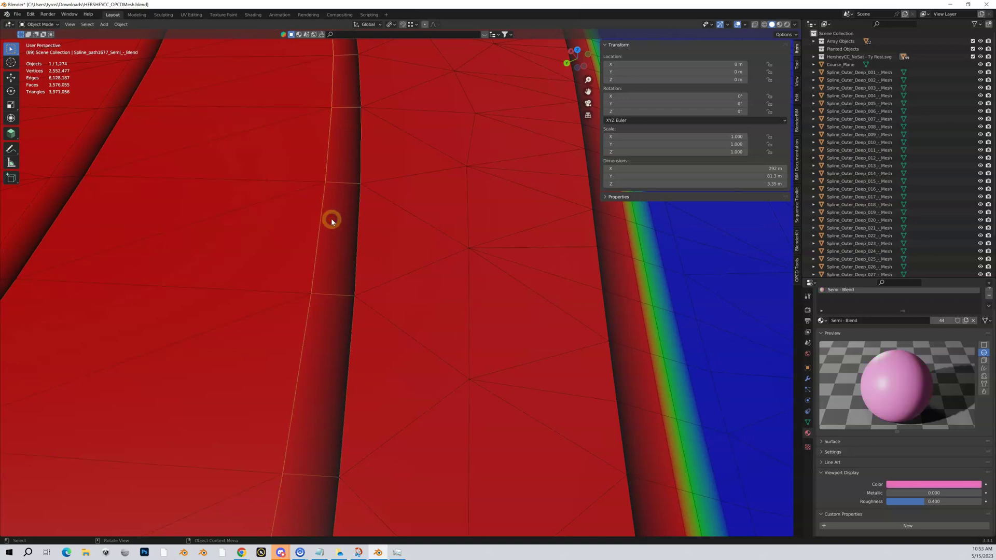
left_click(432, 290)
Compare the Fairway - Blend strip with the adjoining Fairway and Semi meshes by selecting each, finishing on the blend strip.
middle_click_drag(229, 280, 262, 289, "shift")
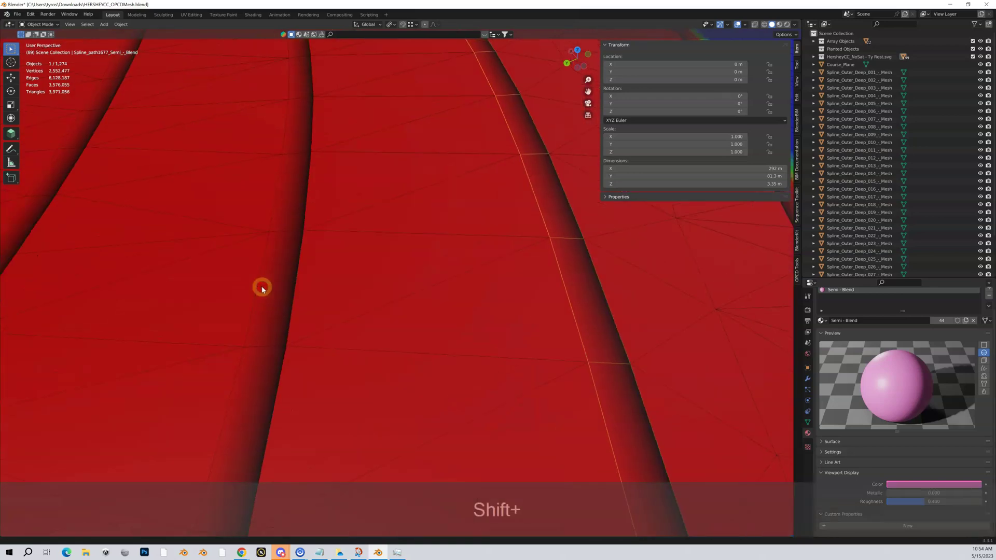
left_click(307, 268)
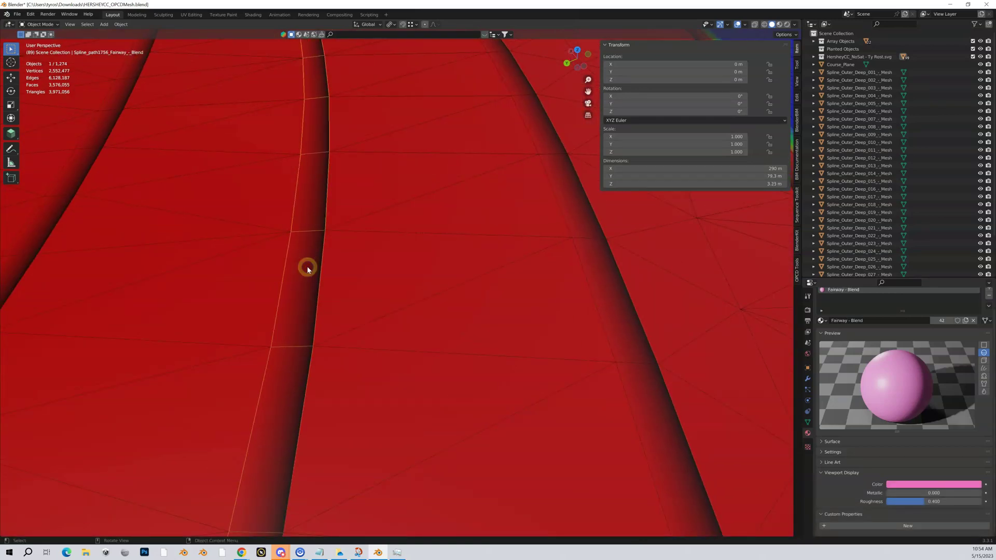
left_click(310, 278)
left_click(308, 280)
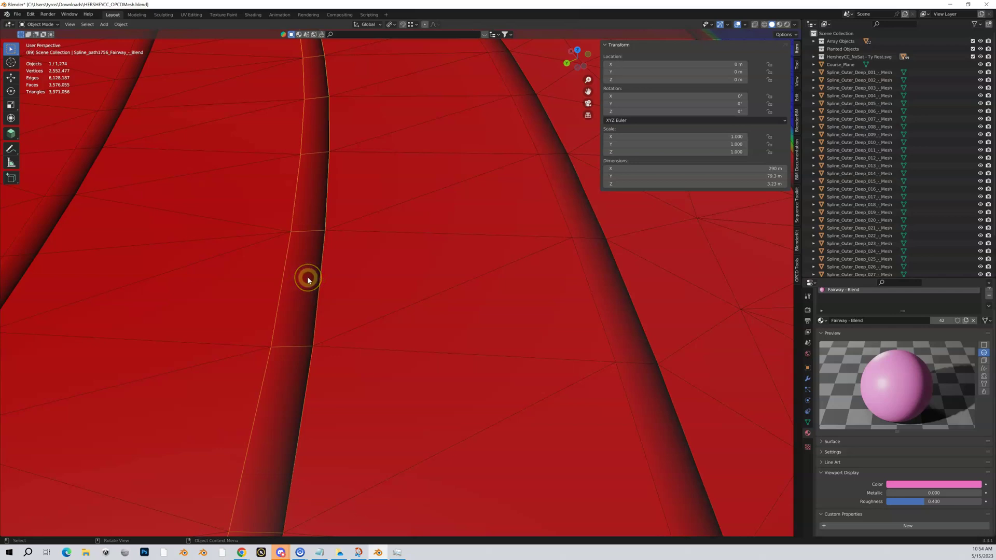
left_click(250, 281)
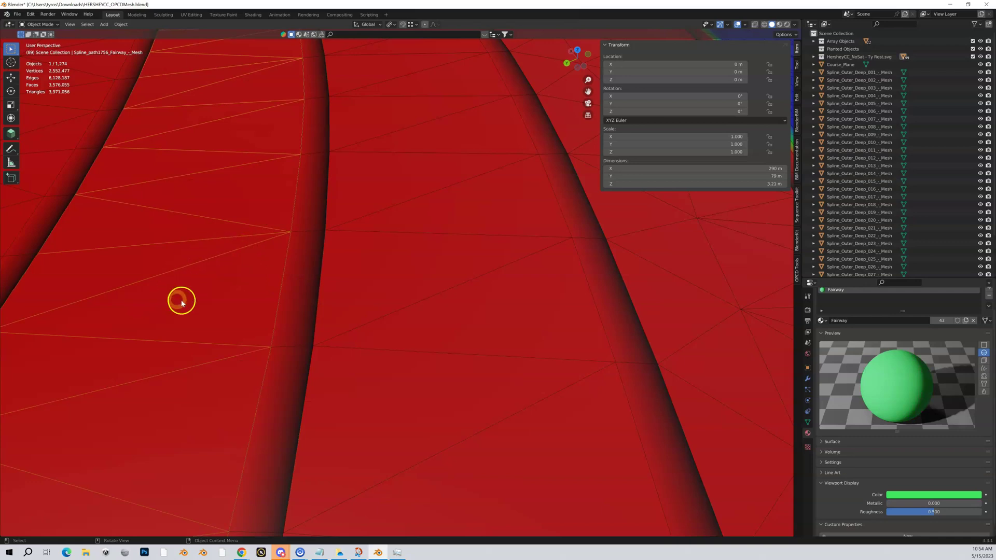
left_click(444, 286)
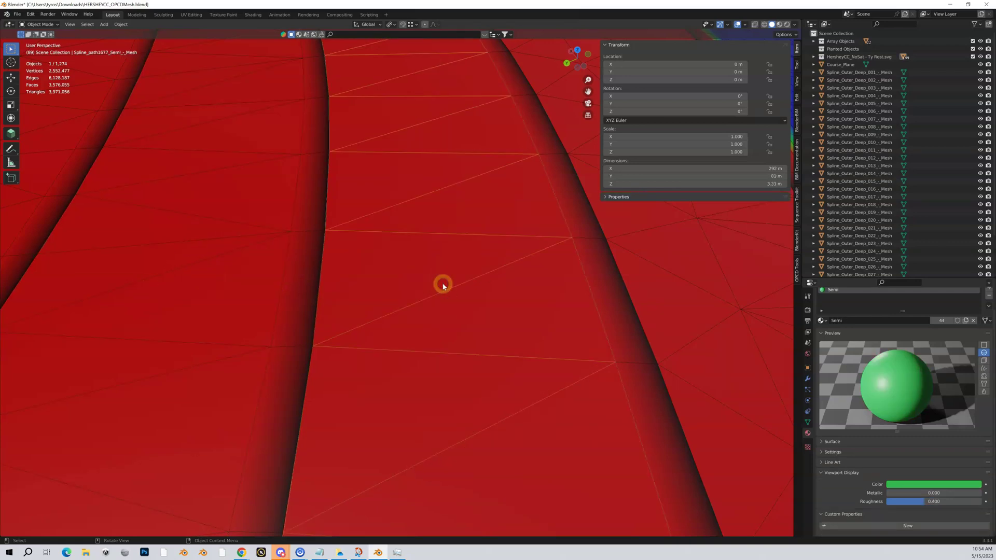
left_click(308, 283)
left_click(297, 259)
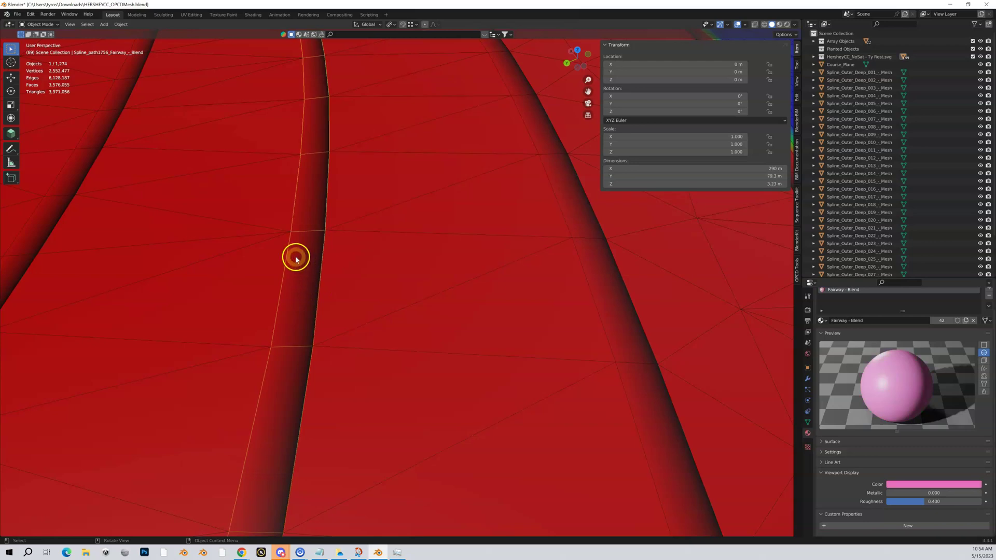
Examine the fairway-side border again by alternating the selection among the Fairway, Fairway - Blend and Semi meshes.
left_click(257, 255)
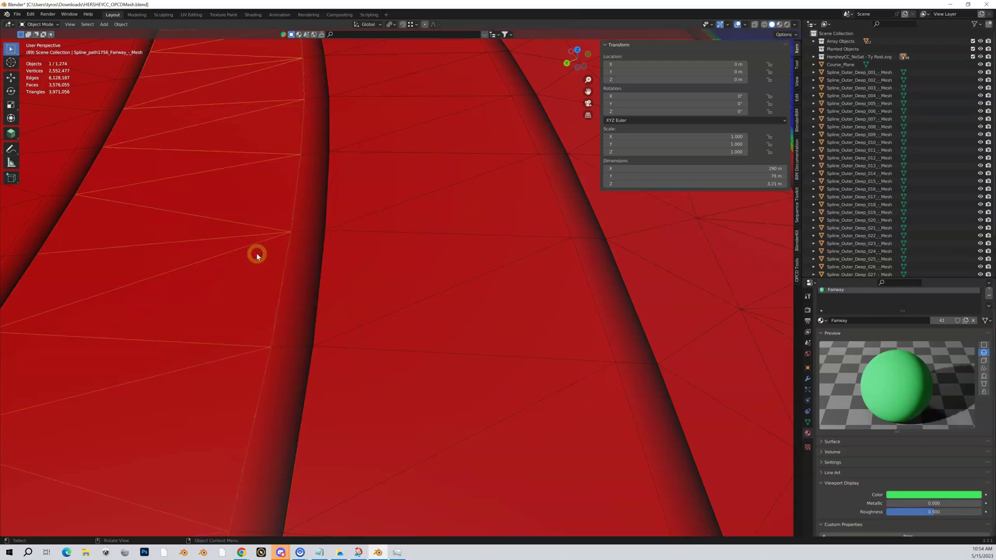
left_click(302, 263)
left_click(306, 277)
left_click(387, 269)
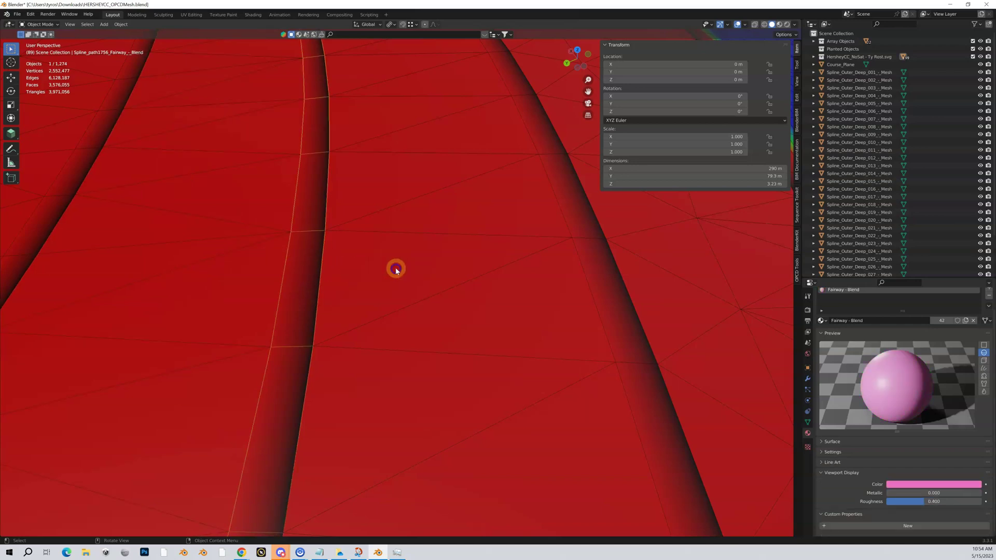
left_click(396, 270)
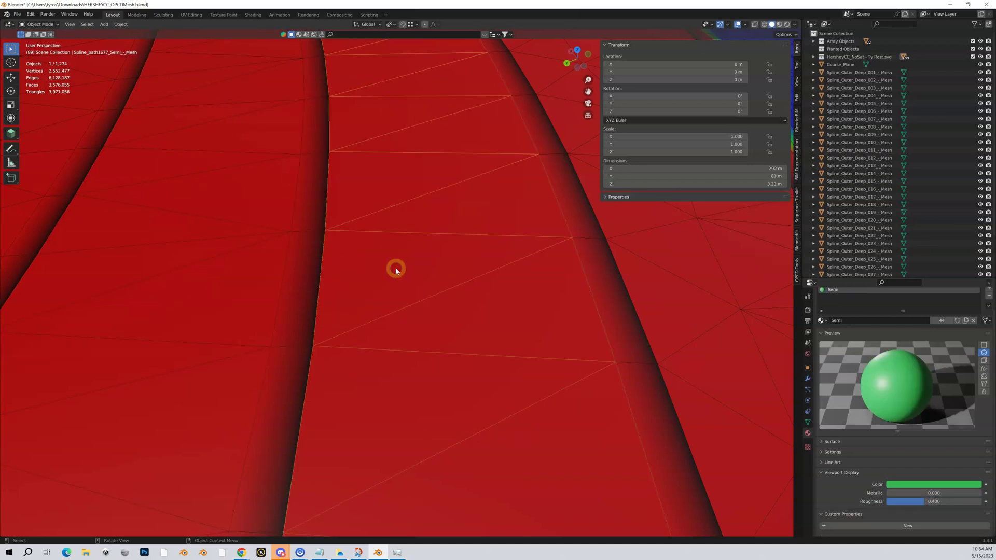
left_click(310, 265)
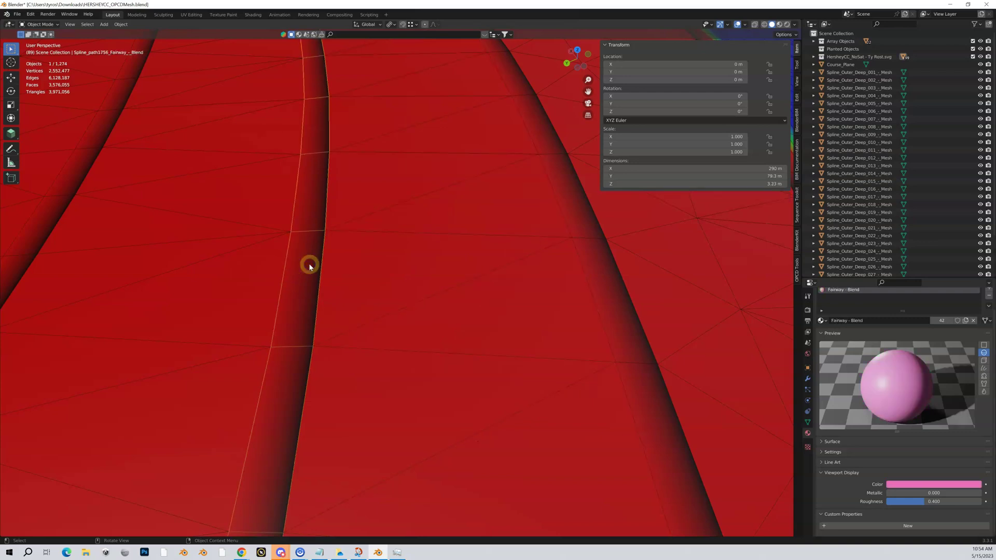
left_click(302, 272)
left_click(300, 280)
Select the Bunker mesh and inspect its edge bordering the rough close up.
scroll(383, 290, "down", 5)
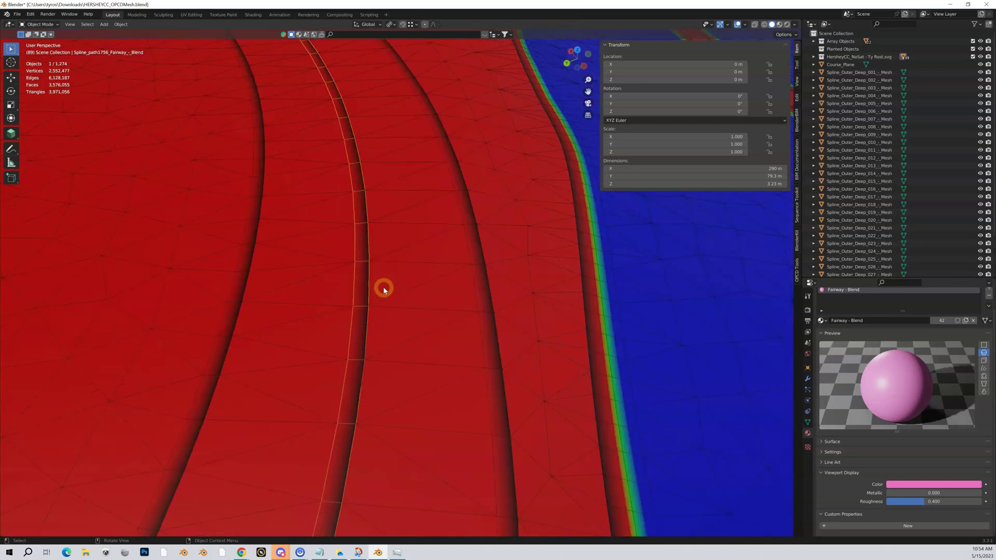
left_click(311, 280)
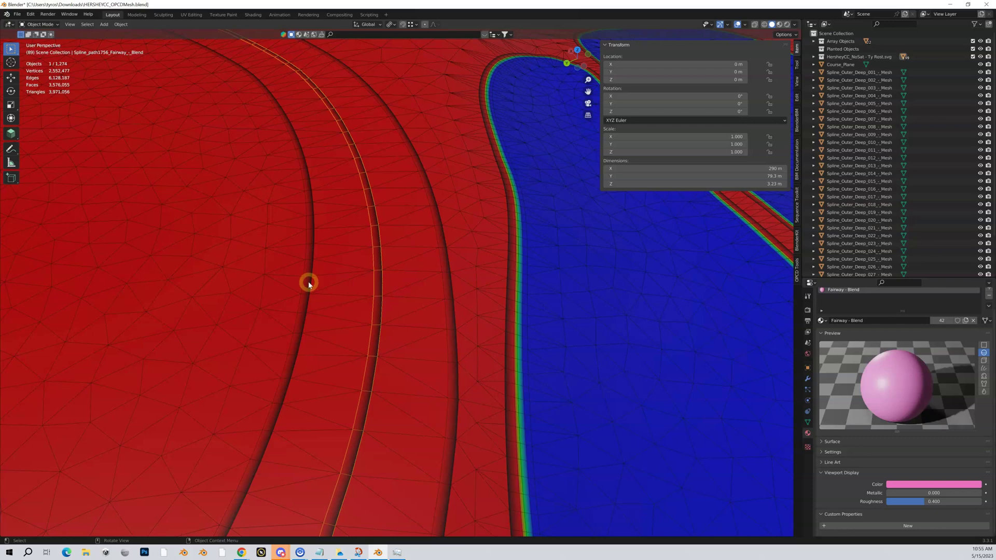
middle_click_drag(483, 287, 467, 282)
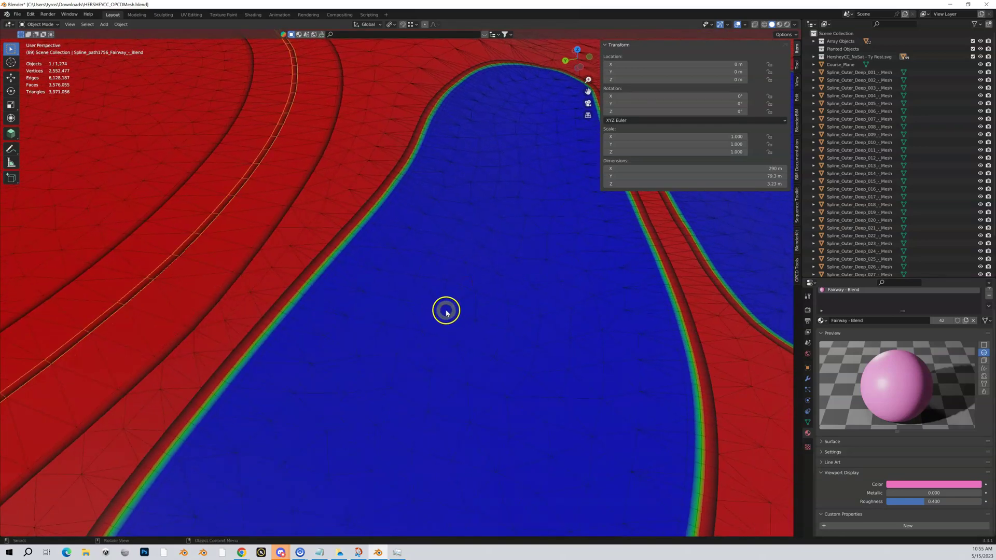
left_click(468, 221)
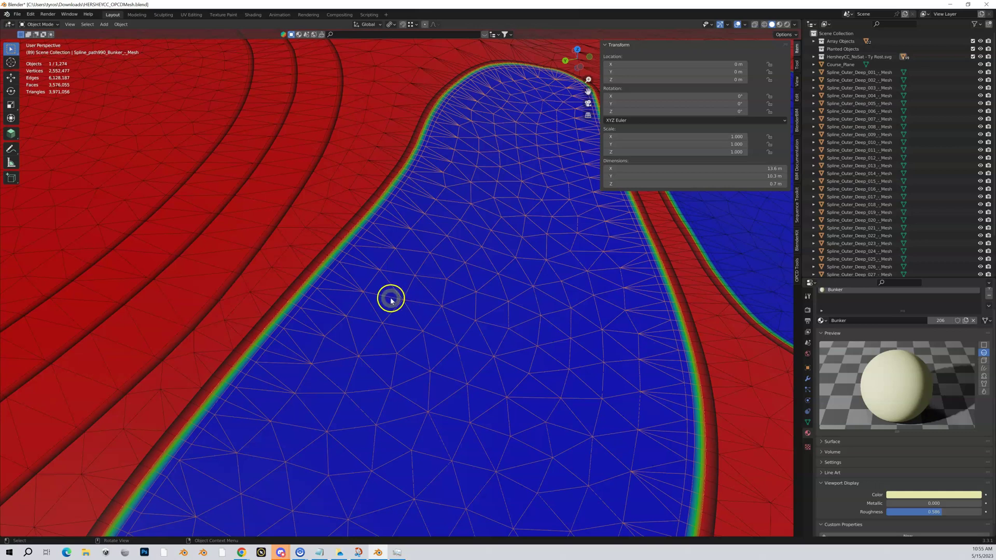
scroll(393, 297, "up", 2)
scroll(393, 297, "up", 2)
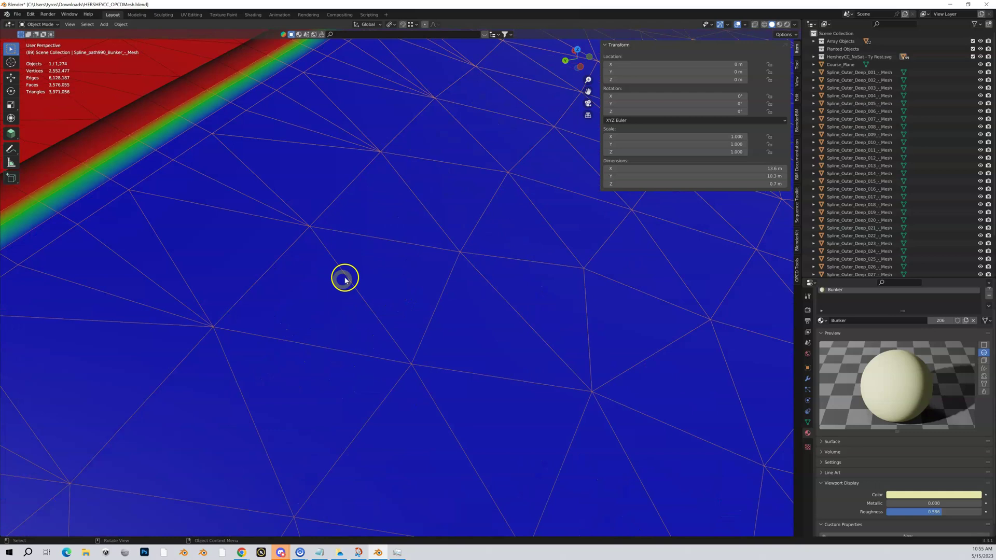
scroll(349, 269, "up", 3, "shift")
scroll(373, 284, "up", 8, "shift")
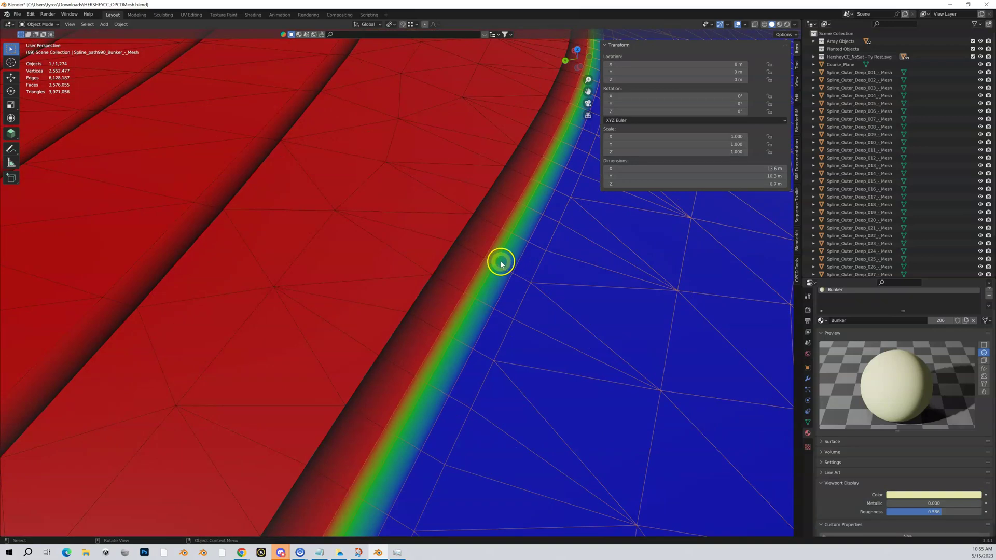
Examine the vertex color transition along the bunker's edge, between the Bunker mesh and the adjoining blend strip.
left_click(501, 279)
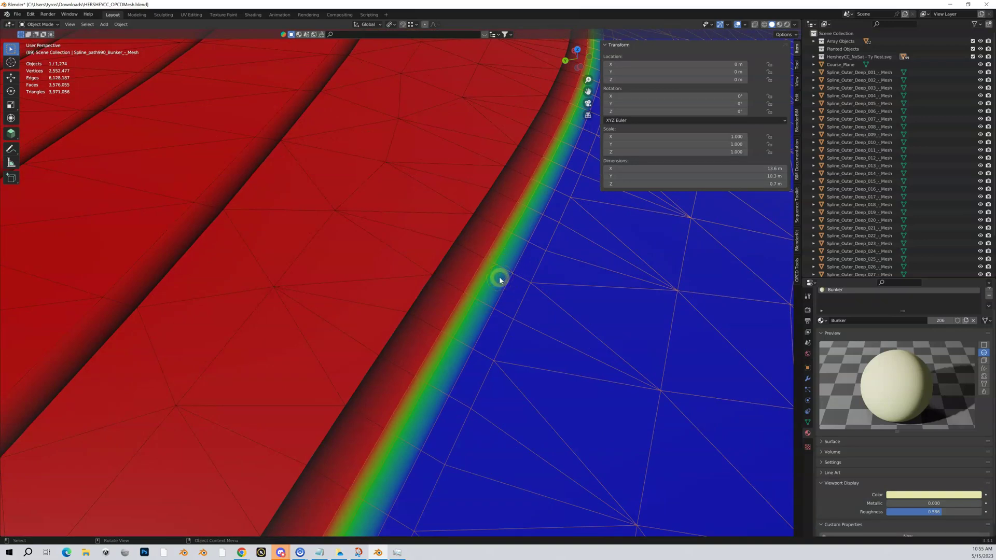
left_click(498, 268)
left_click(498, 269)
left_click(491, 272)
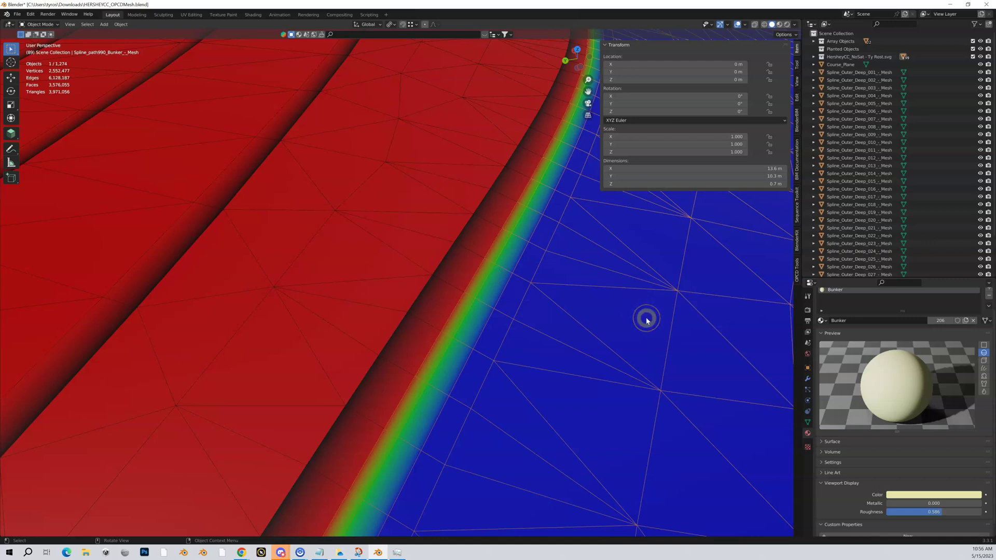
left_click(485, 284)
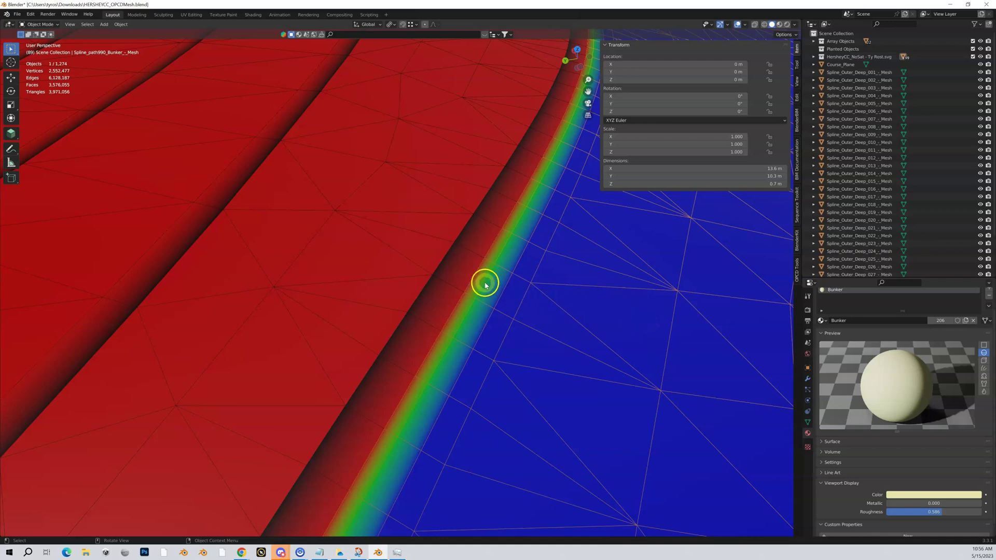
left_click(534, 293)
left_click(495, 272)
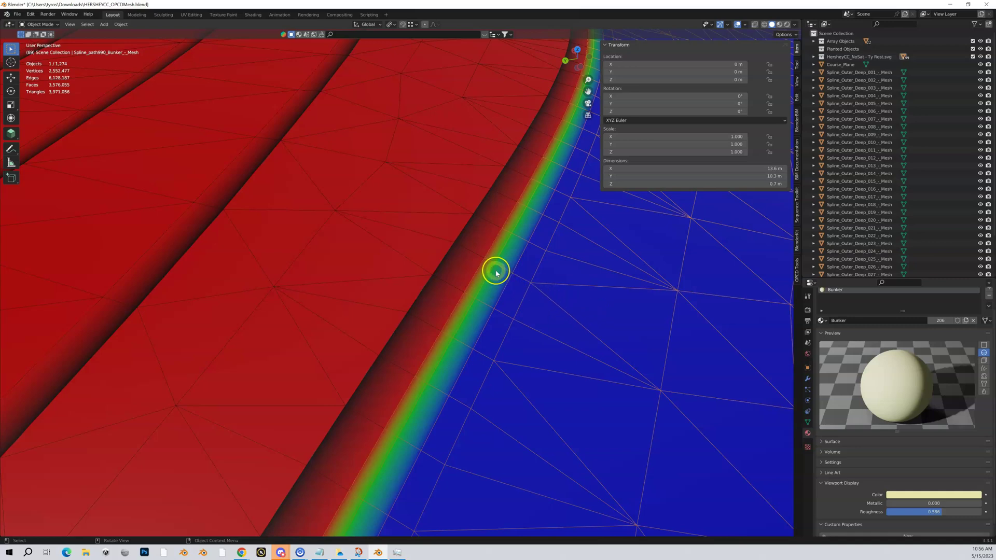
left_click(476, 251)
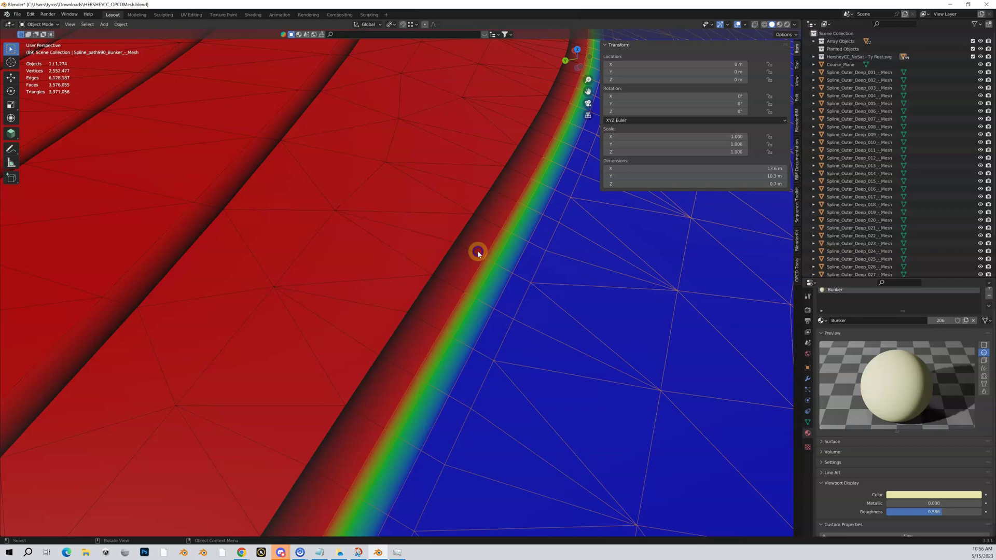
Select the Bunker - Blend strip and compare it with the adjoining Rough mesh, finishing on the blend strip.
left_click(478, 253)
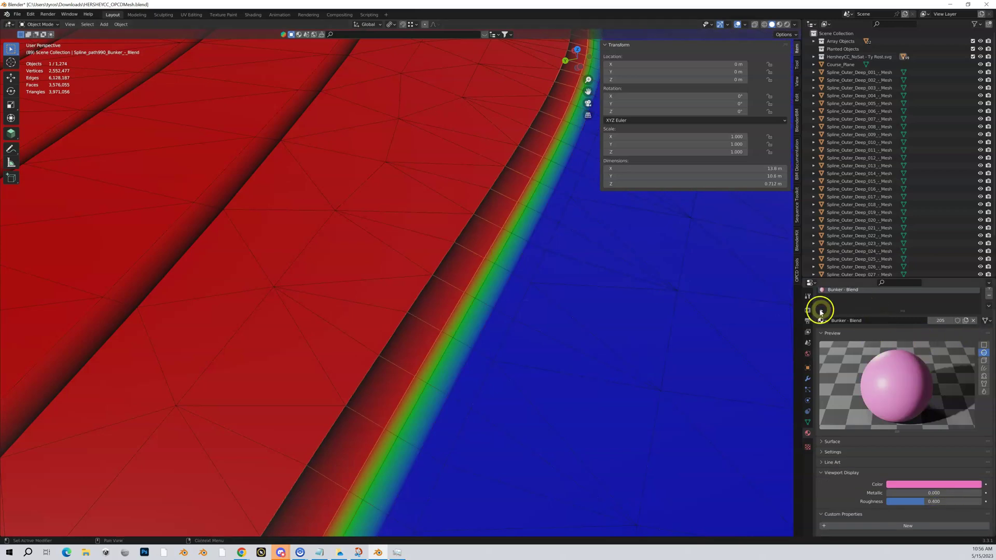
left_click(453, 298)
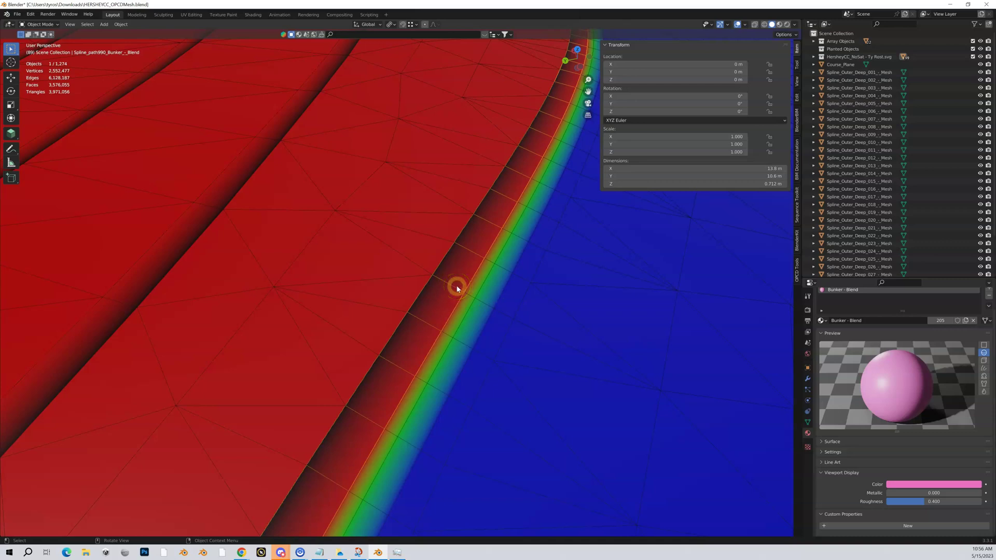
left_click(492, 296)
left_click(473, 295)
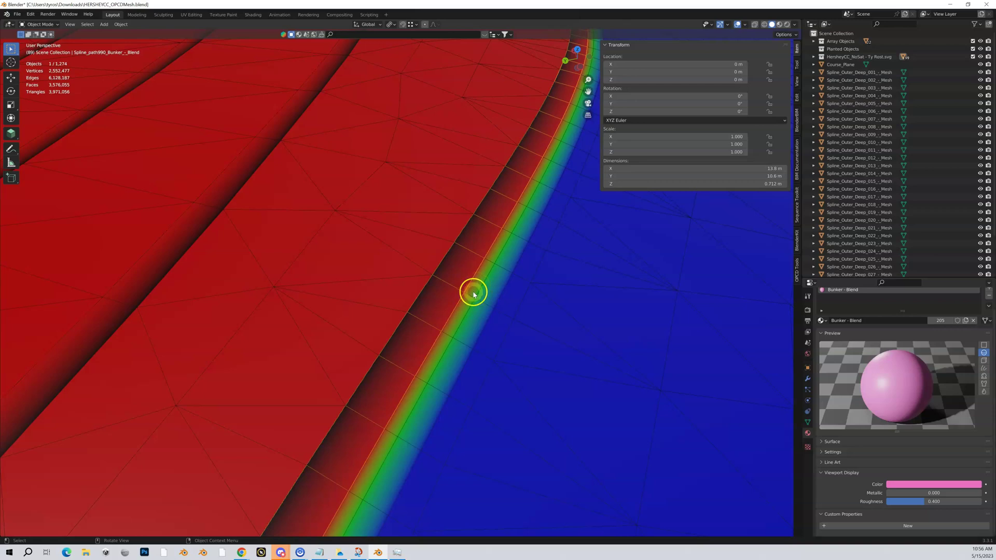
left_click(477, 265)
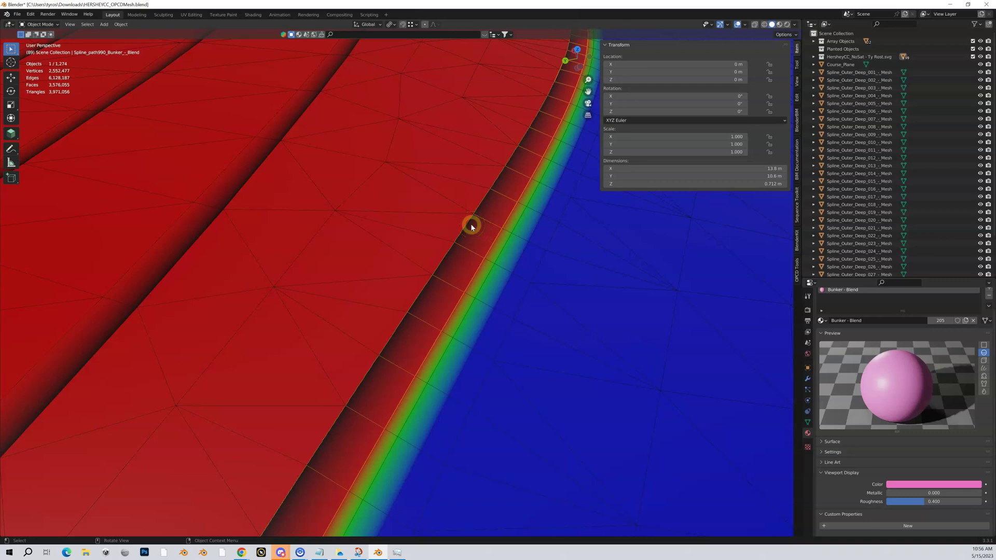
left_click(437, 205)
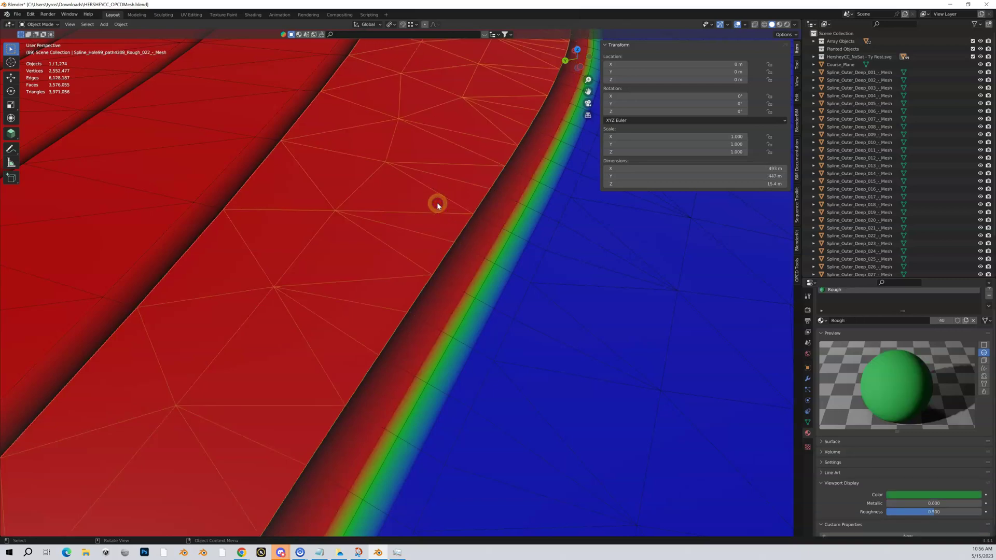
left_click(489, 234)
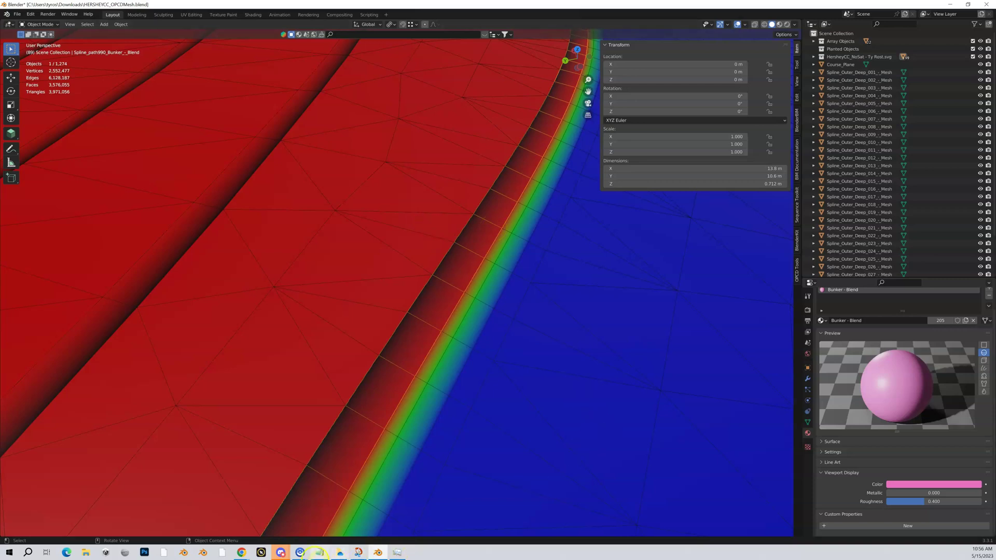
Switch to the slide presentation, go back to the Blend Concepts slide and advance it to the course image without outlines.
mouse_move(283, 552)
mouse_move(259, 514)
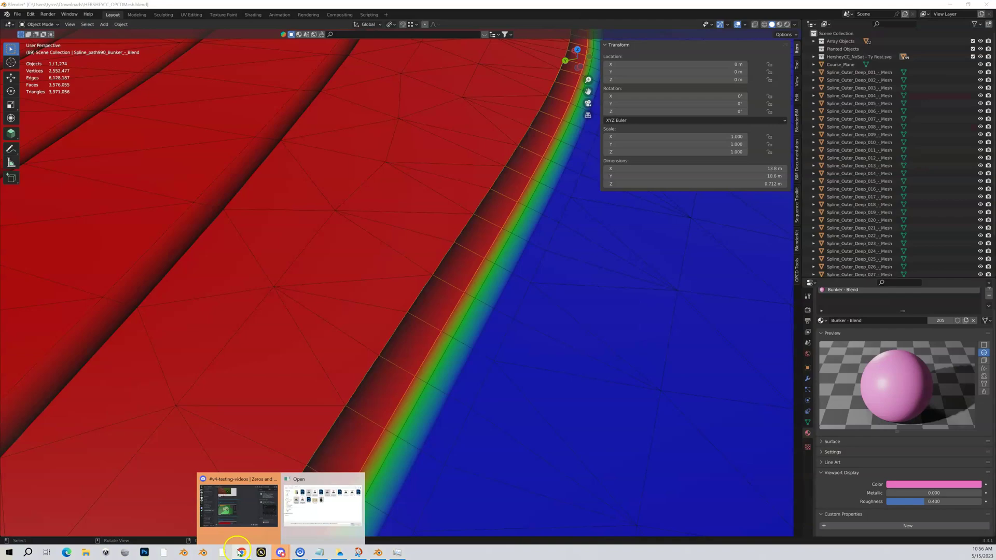
mouse_move(239, 553)
left_click(276, 524)
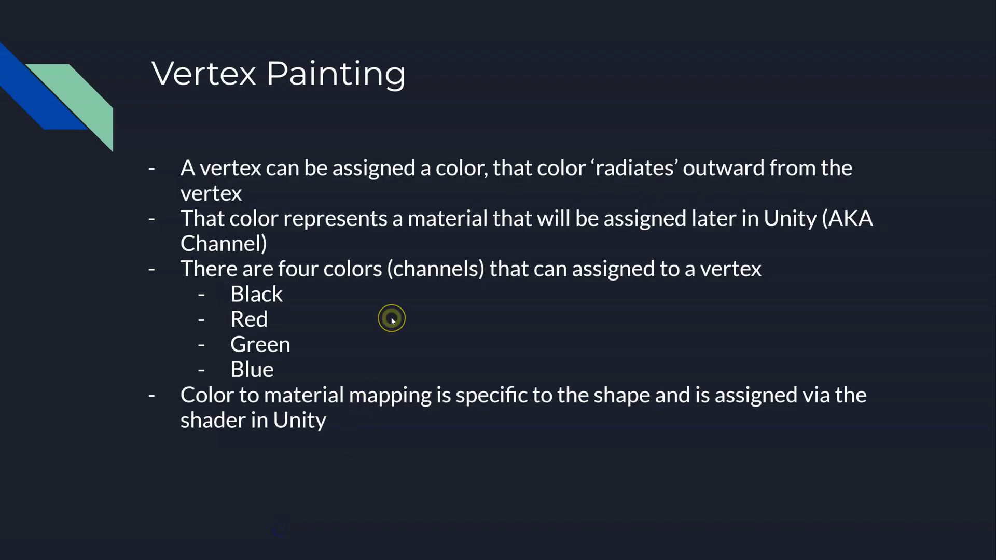
key("BackSpace")
key("BackSpace")
key("BackSpace")
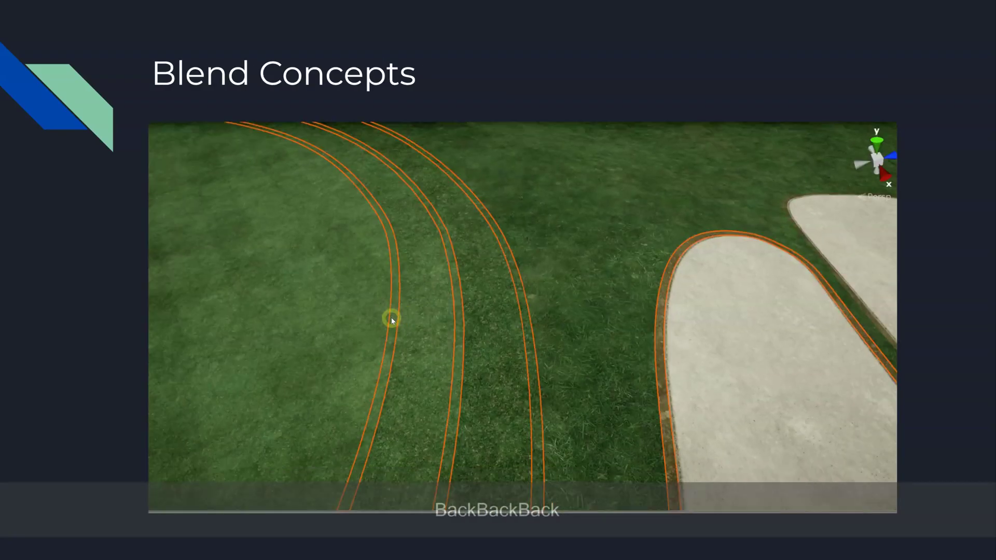
key("Return")
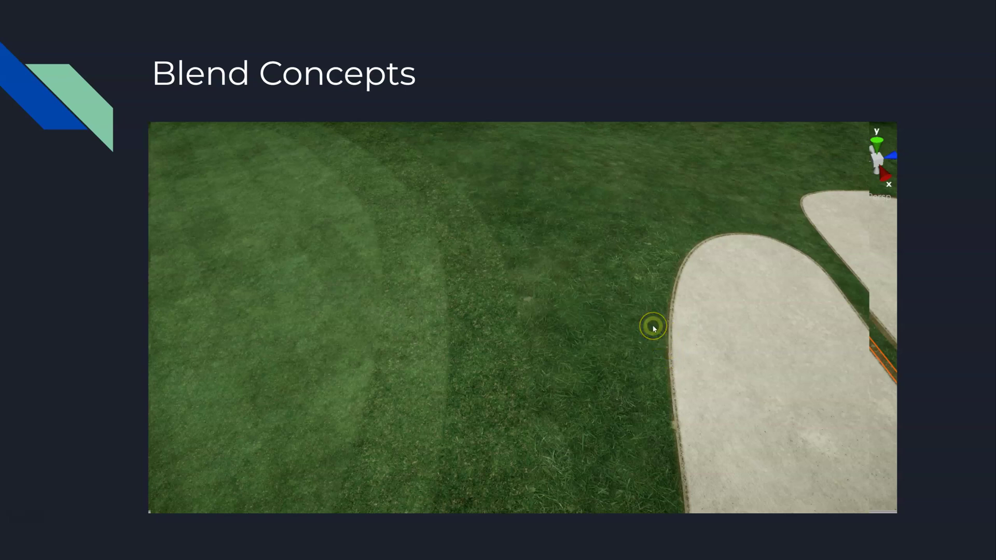
Switch back to Blender and review the rough area beside the Bunker - Blend strip.
key("alt+Tab")
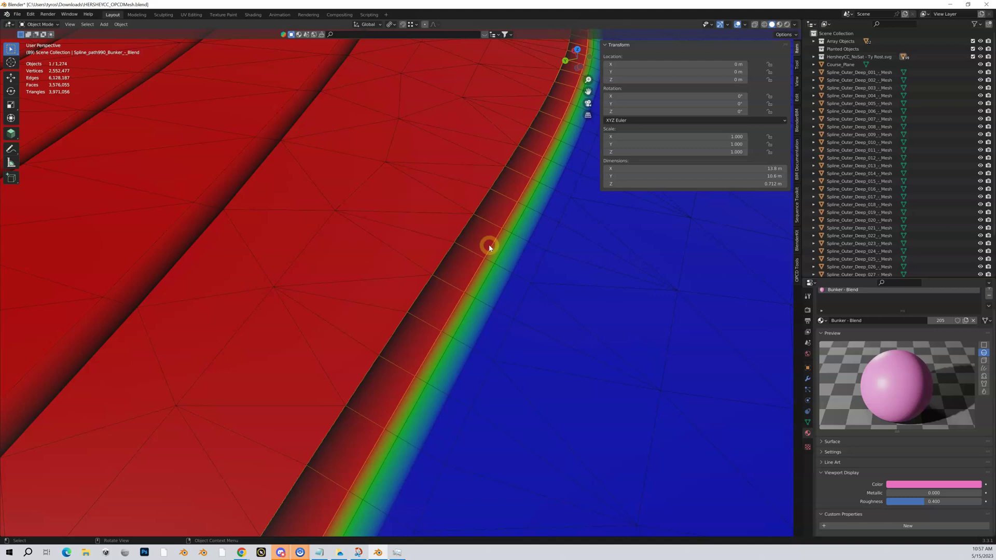
left_click(301, 398)
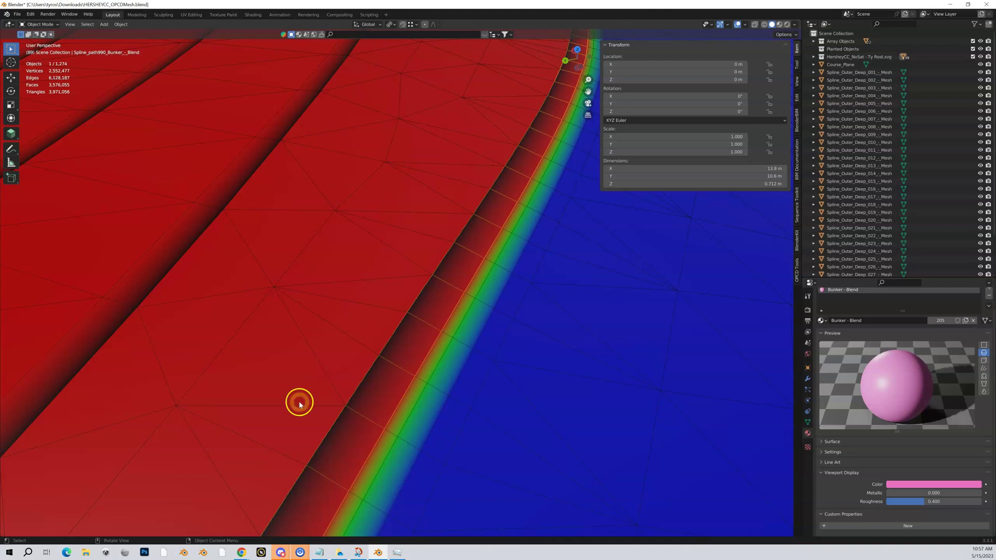